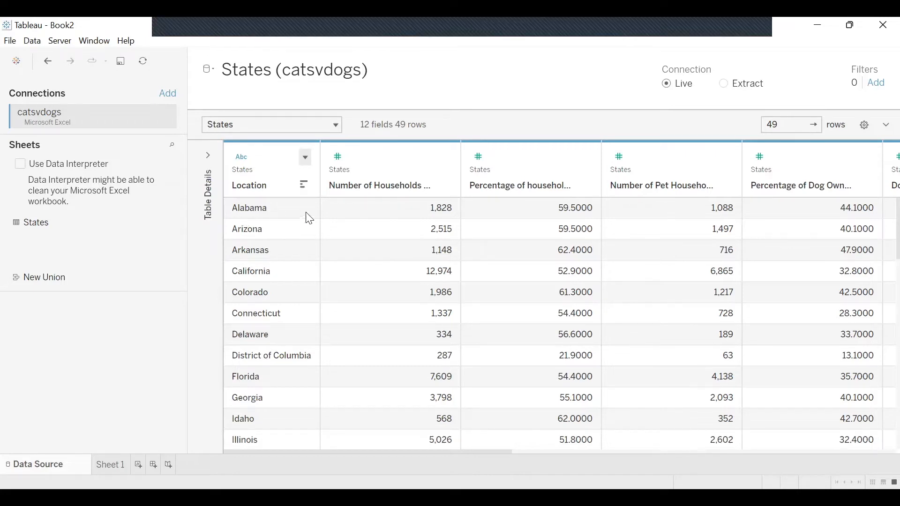
Assign the State/Province geographic role to the Location field in the States table
scroll(359, 233, right, 10)
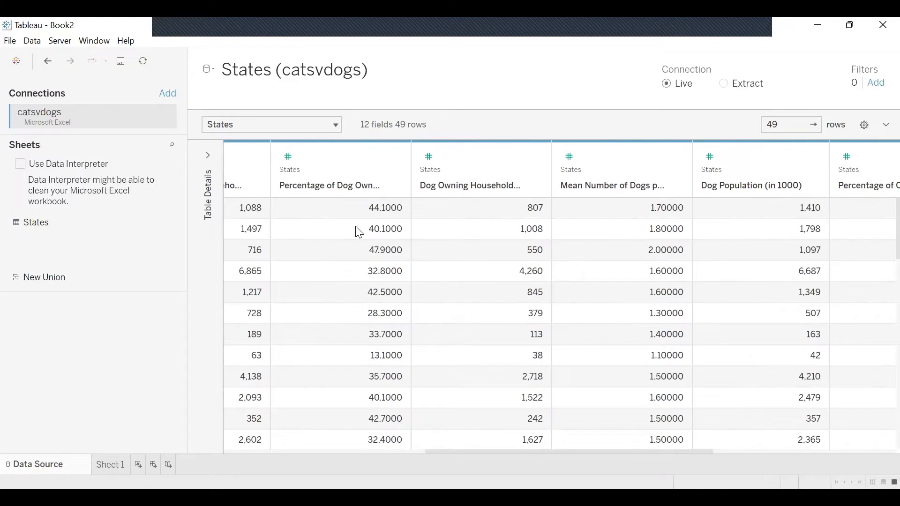
scroll(359, 232, left, 10)
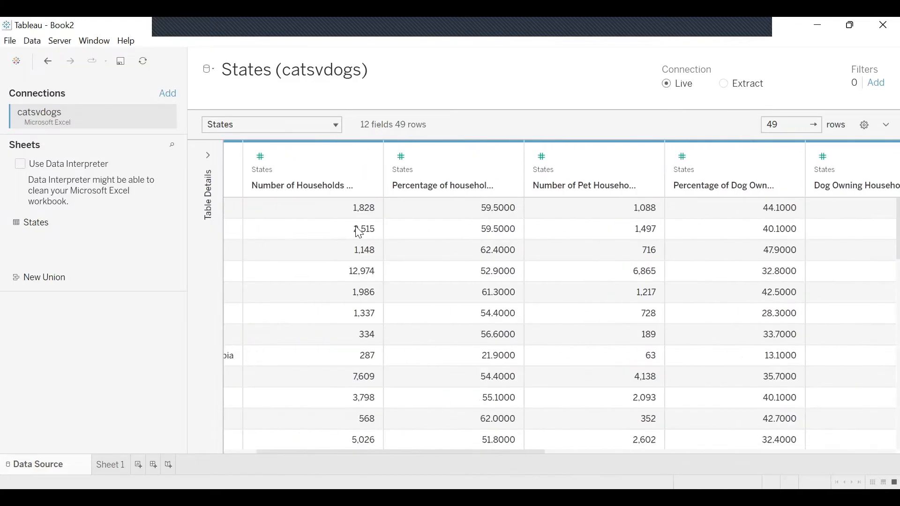
scroll(354, 232, left, 3)
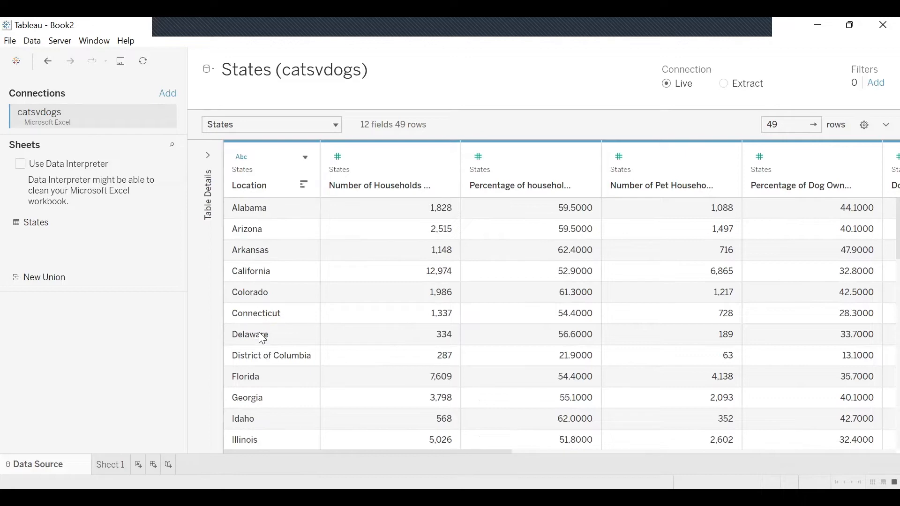
scroll(257, 425, down, 3)
scroll(256, 425, up, 3)
click(305, 162)
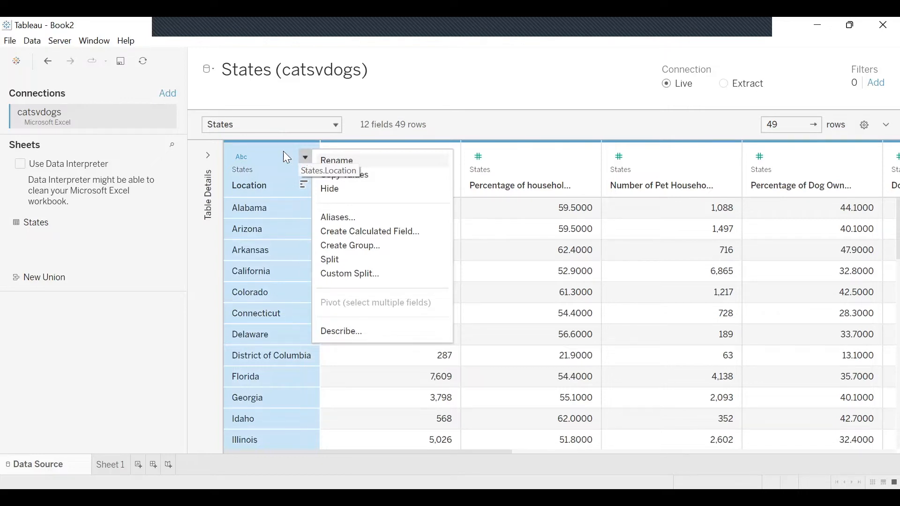
click(245, 156)
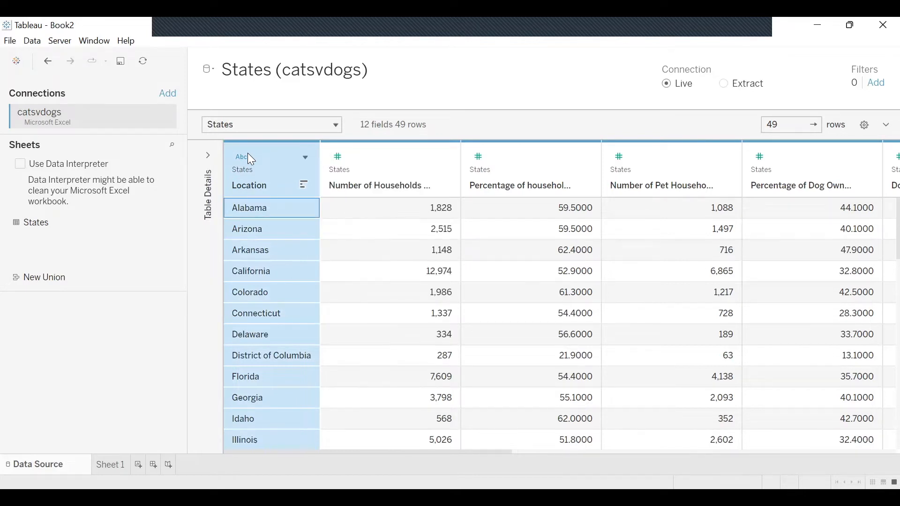
click(244, 155)
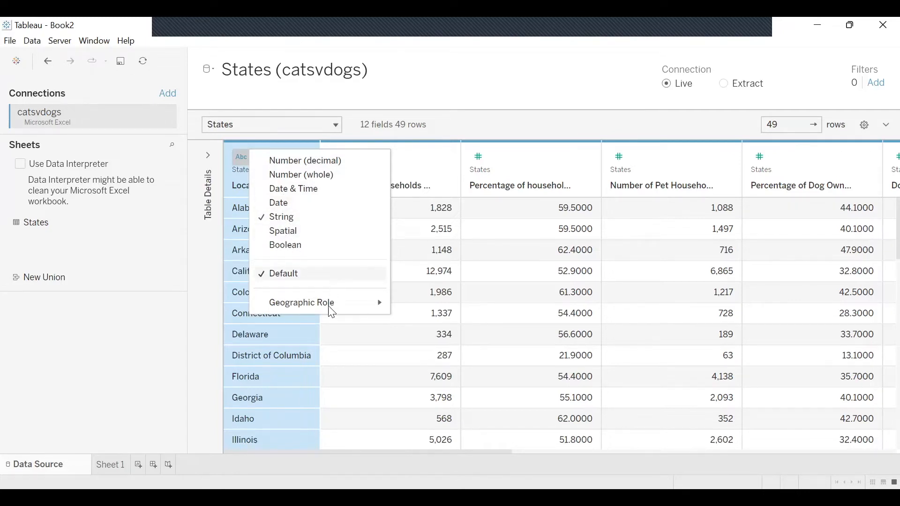
mouse_move(334, 312)
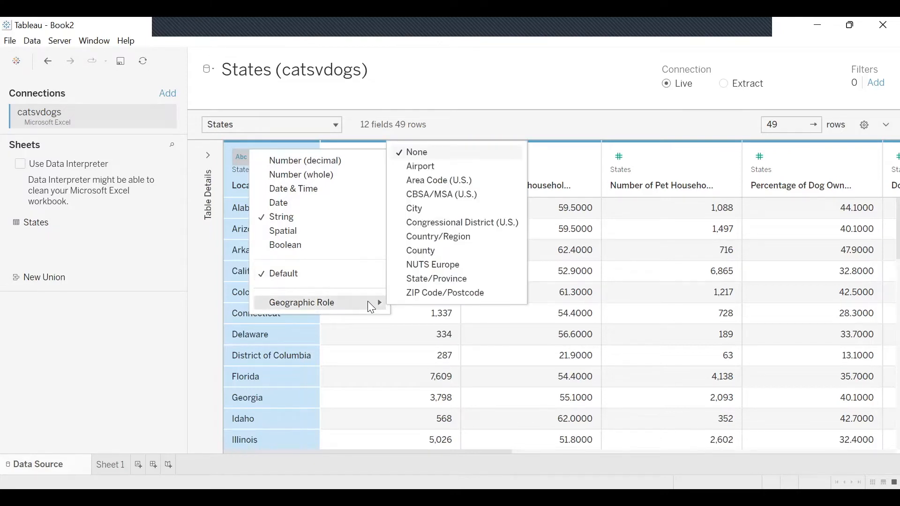
click(438, 279)
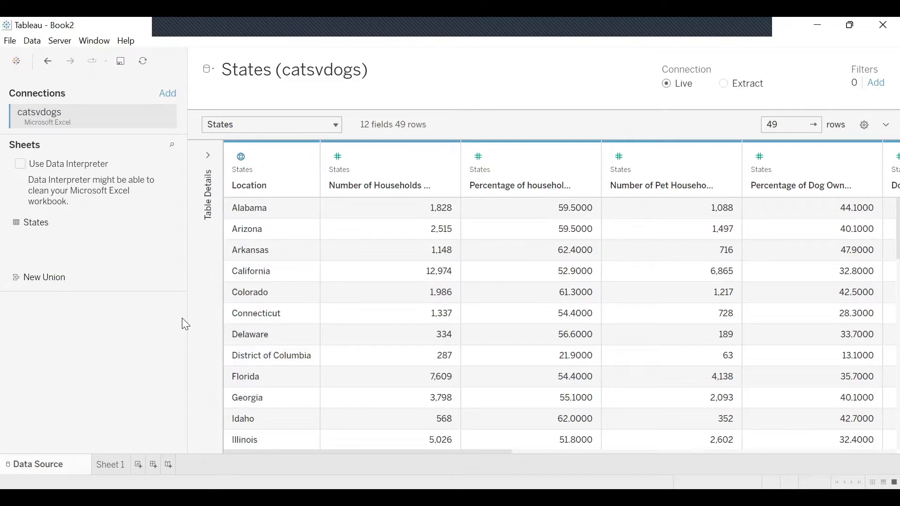
Open Sheet 1 and start saving the workbook under a new name in the Tableau Guided Project folder
right_click(115, 464)
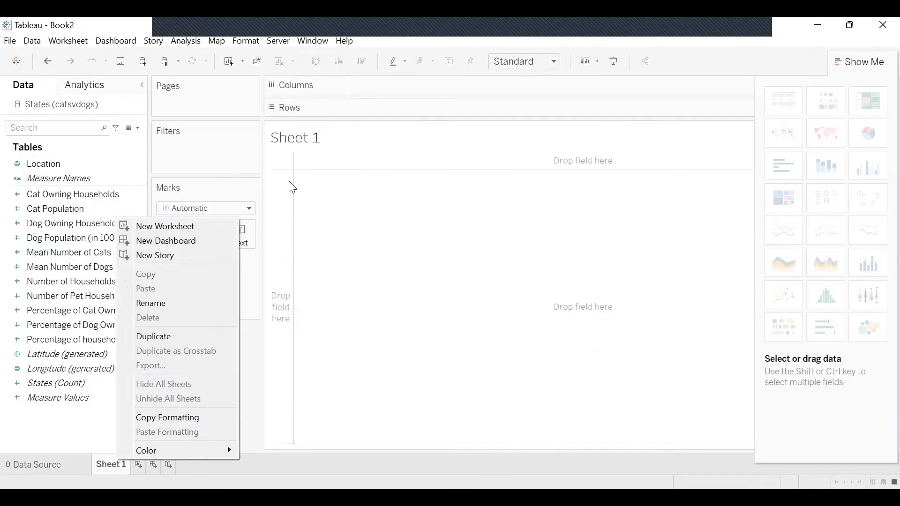
click(354, 170)
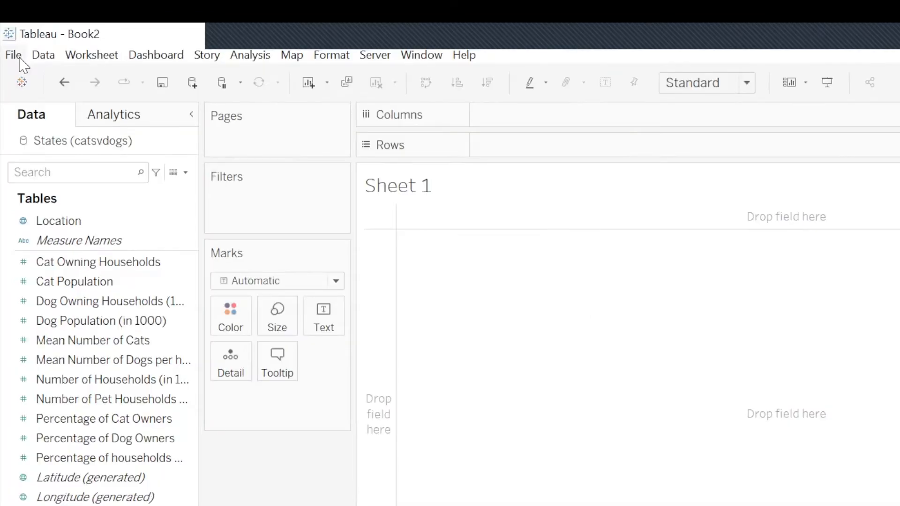
click(14, 43)
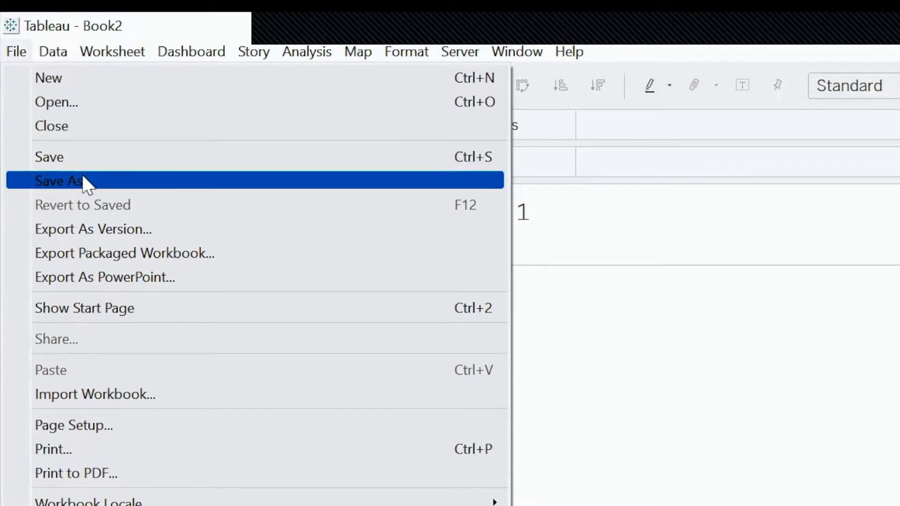
click(87, 185)
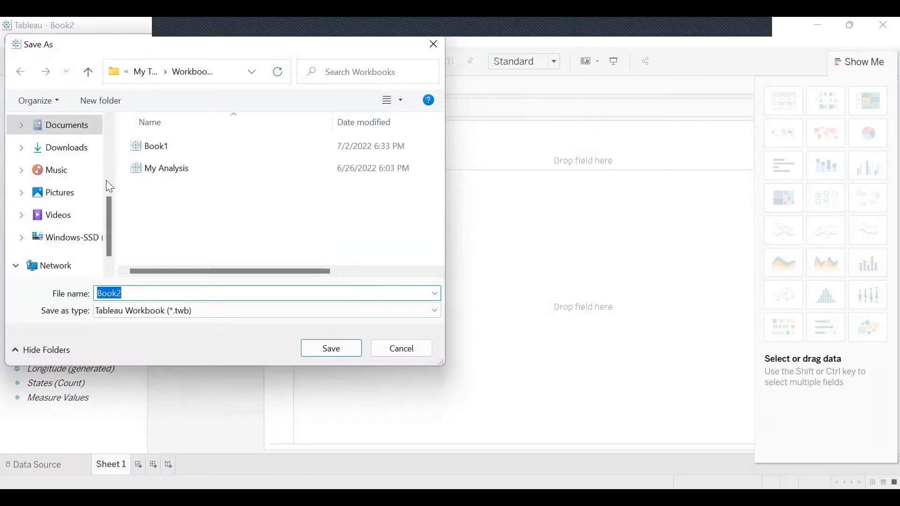
drag(109, 201, 111, 123)
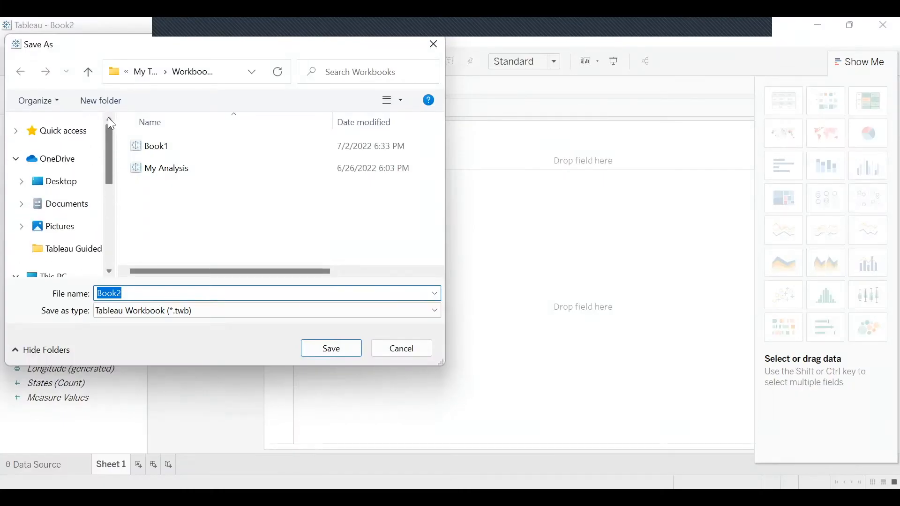
click(72, 253)
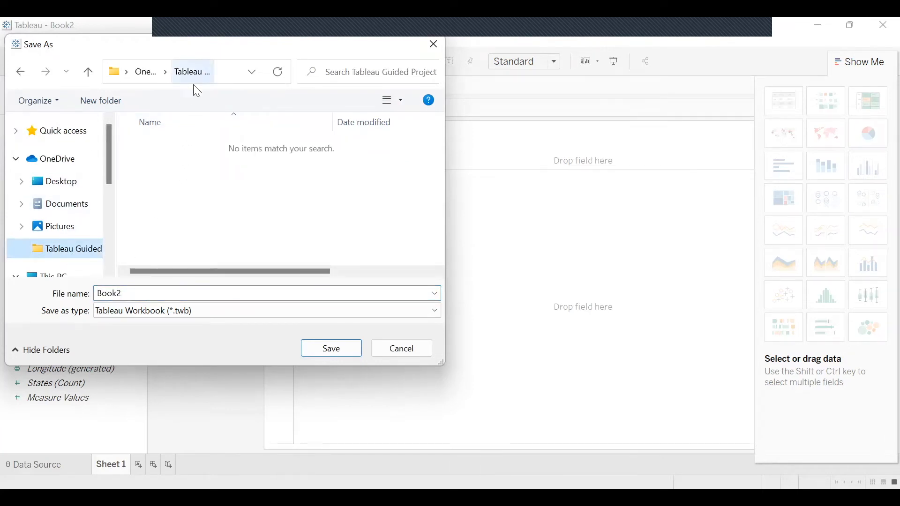
Name the workbook My Guided ProjectWork and save it as a Tableau Workbook (*.twb)
click(142, 294)
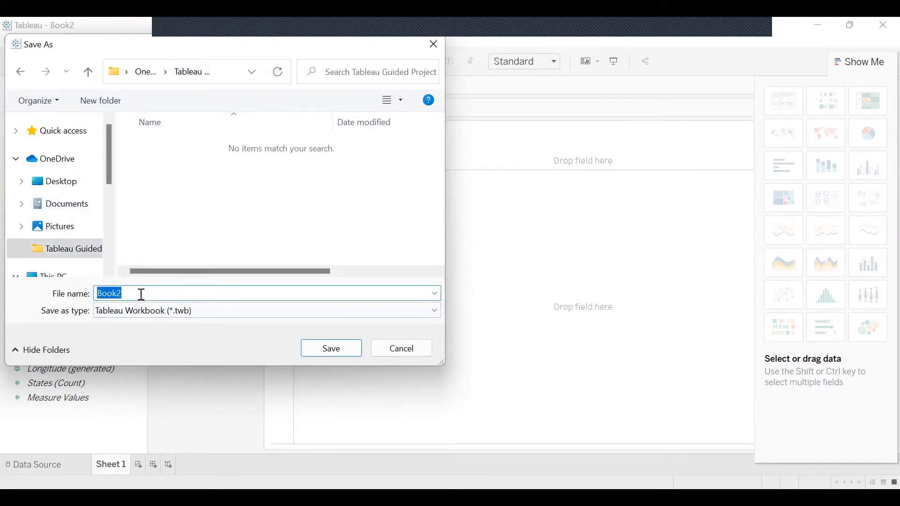
text(M)
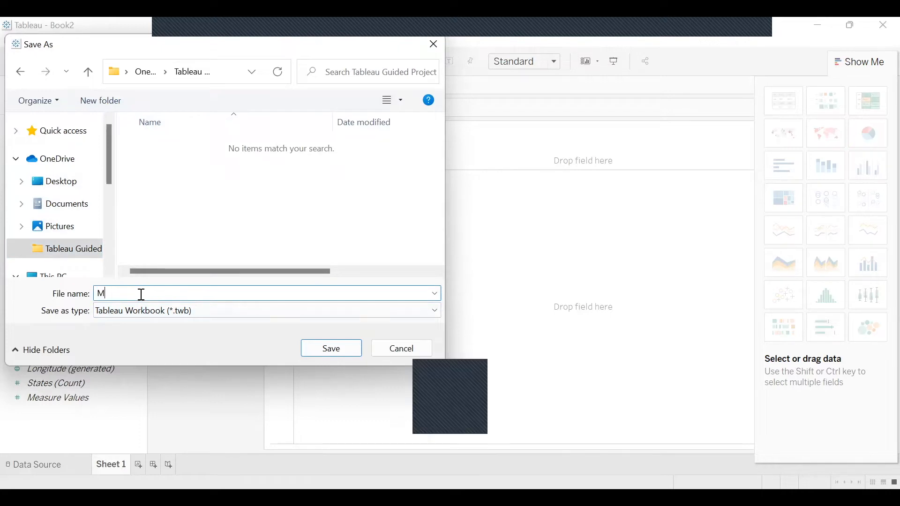
text(y Guided Project work)
key(Left)
key(Left)
key(Left)
key(BackSpace)
text(W)
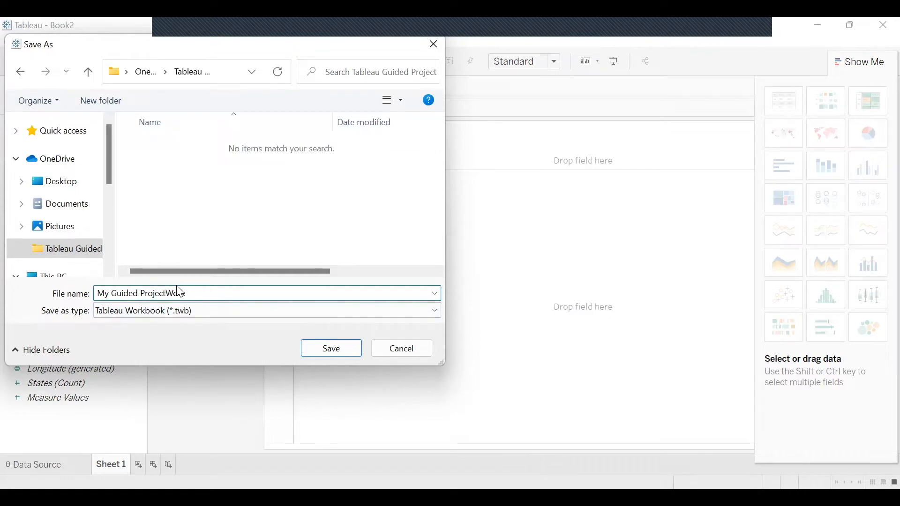
click(334, 355)
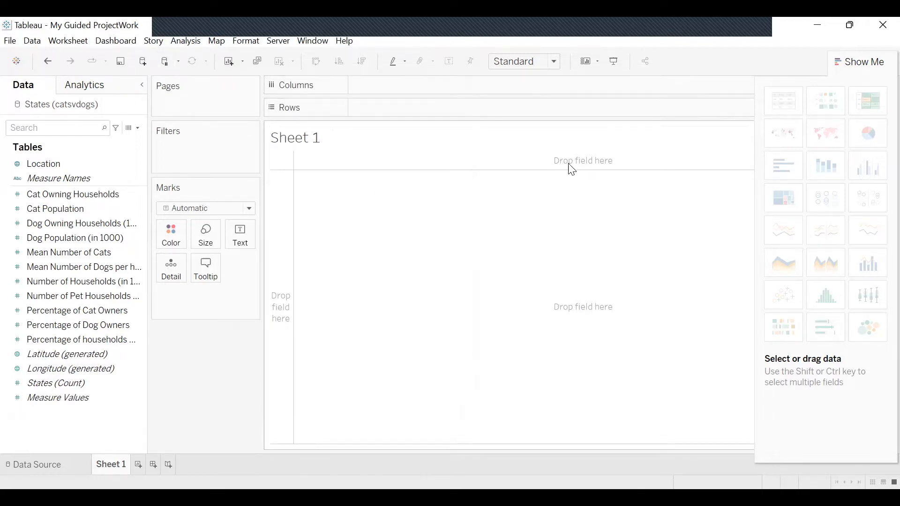
Collapse the Show Me chart suggestions to free up space on the worksheet
click(845, 66)
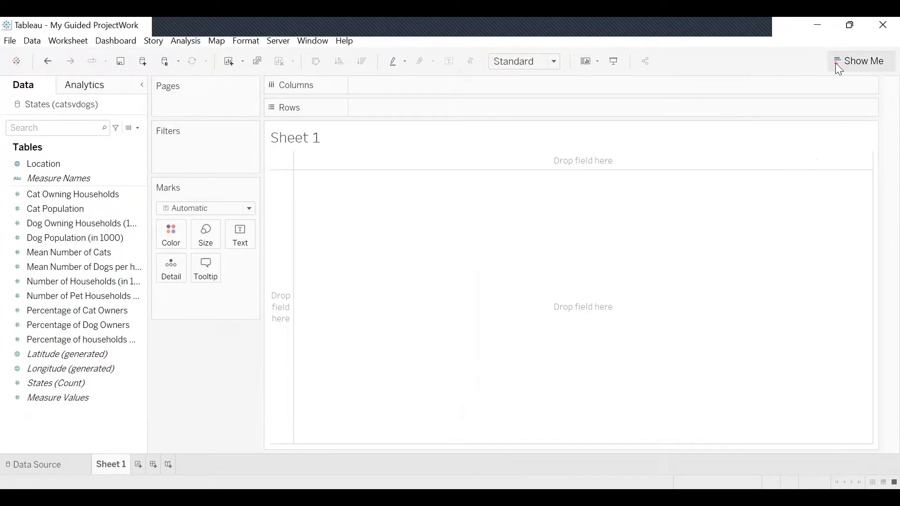
click(836, 64)
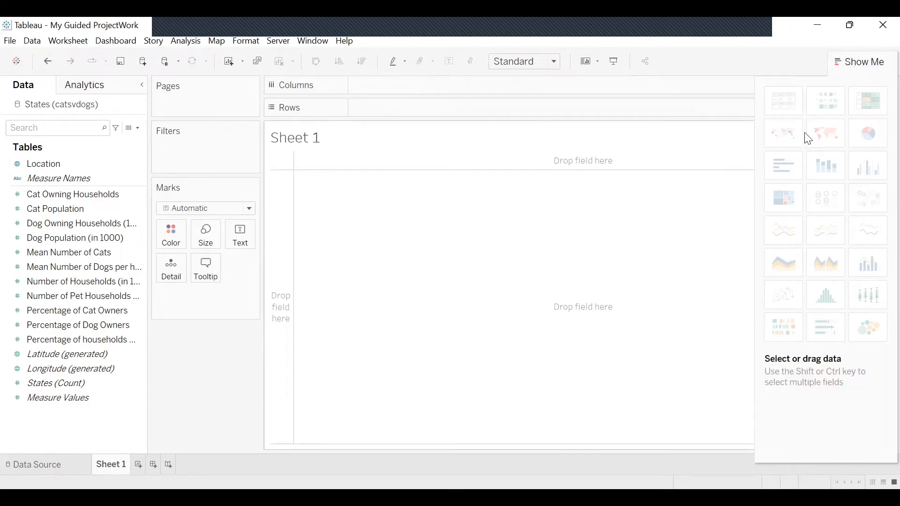
click(846, 63)
Examine how the States fields are divided into dimensions such as Location and Measure Names, and measures such as Cat Owning Households and Cat Population
click(118, 295)
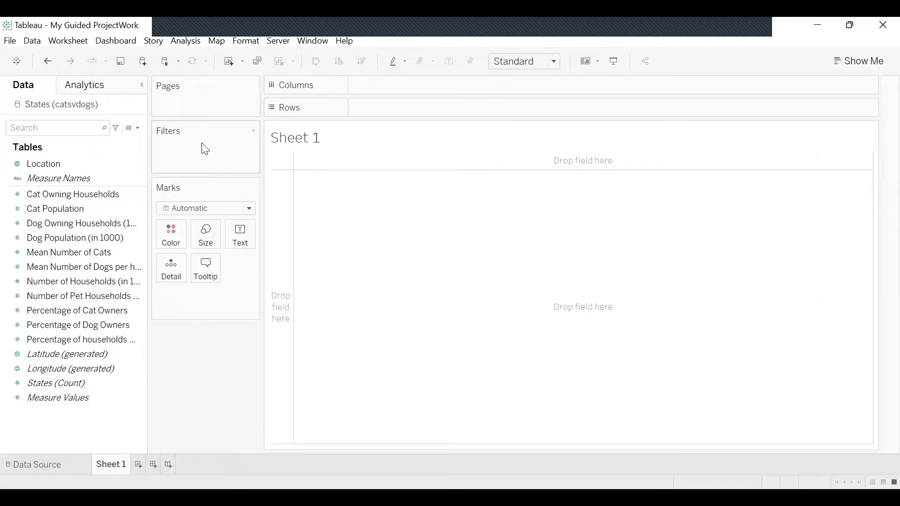
click(68, 210)
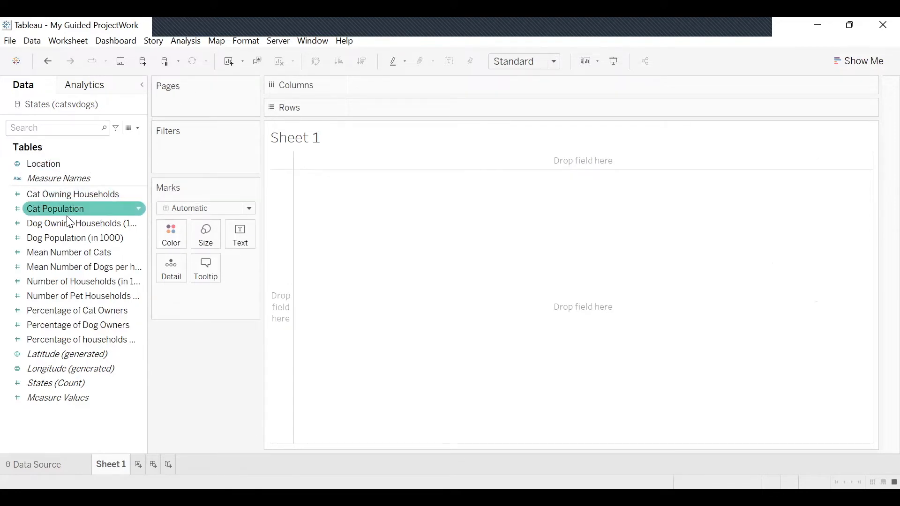
click(61, 196)
click(63, 207)
click(28, 194)
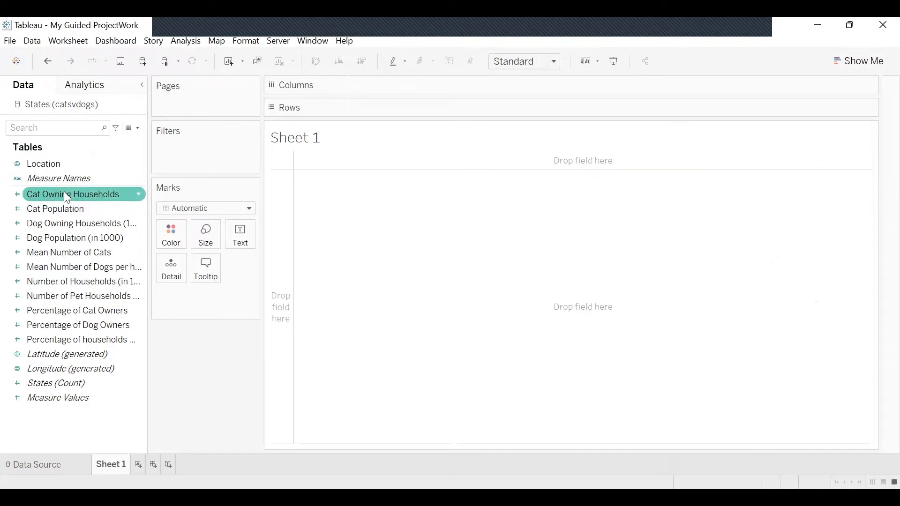
click(34, 206)
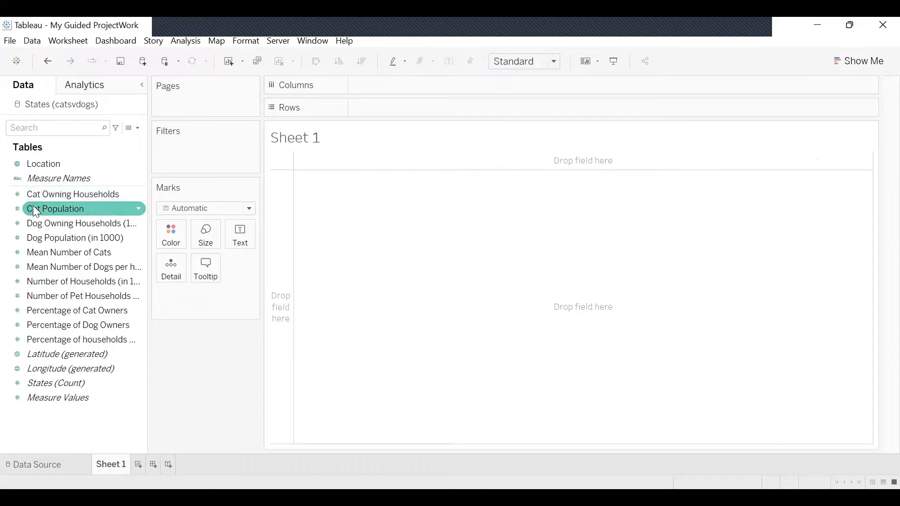
click(29, 194)
click(70, 178)
click(92, 197)
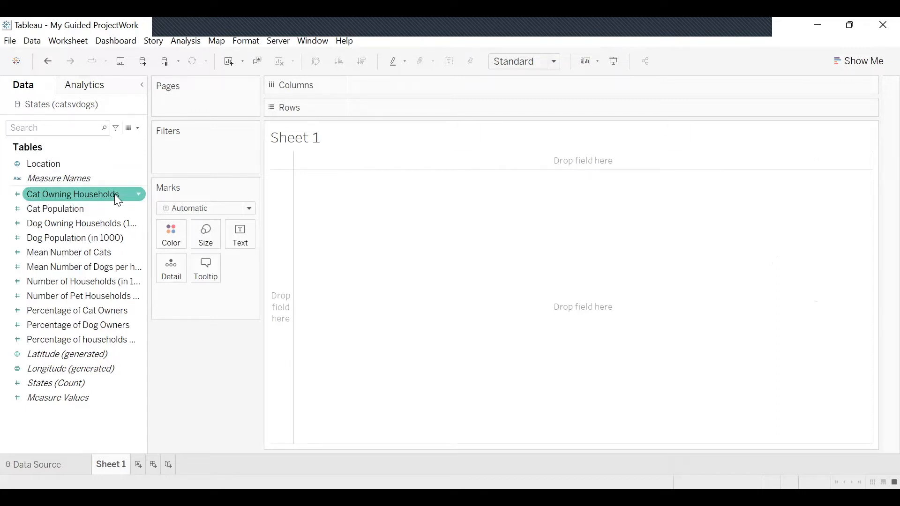
click(100, 207)
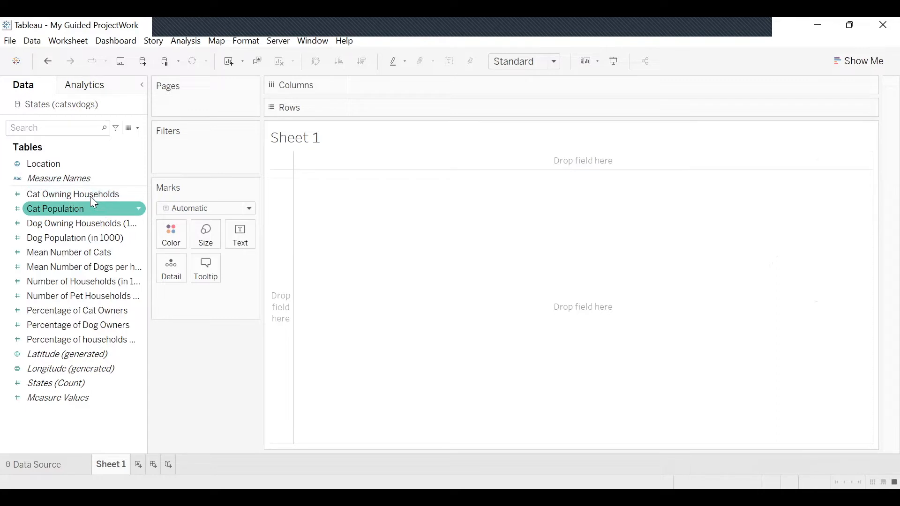
click(85, 197)
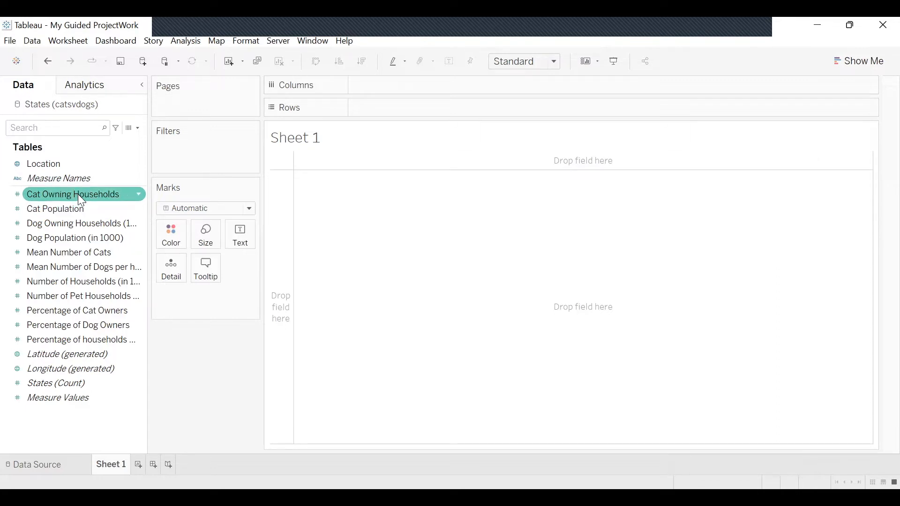
click(90, 209)
click(85, 194)
click(84, 177)
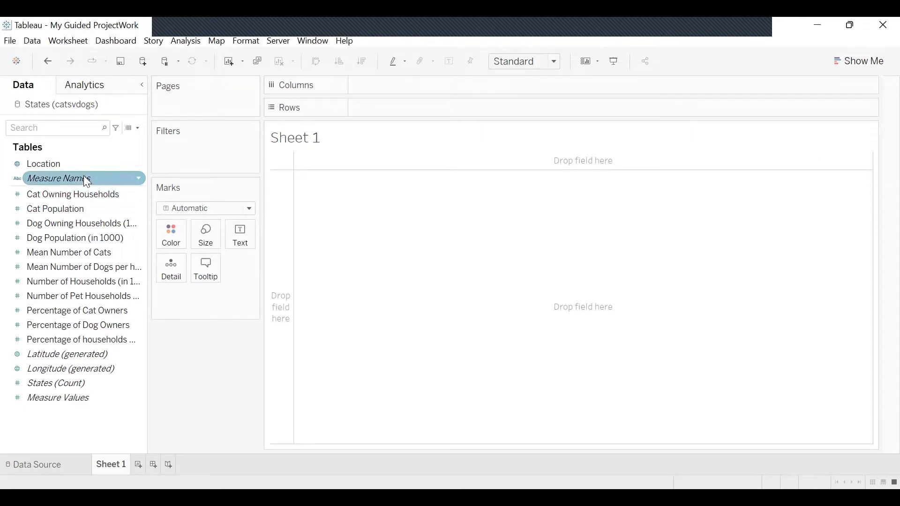
click(99, 164)
click(100, 177)
click(94, 164)
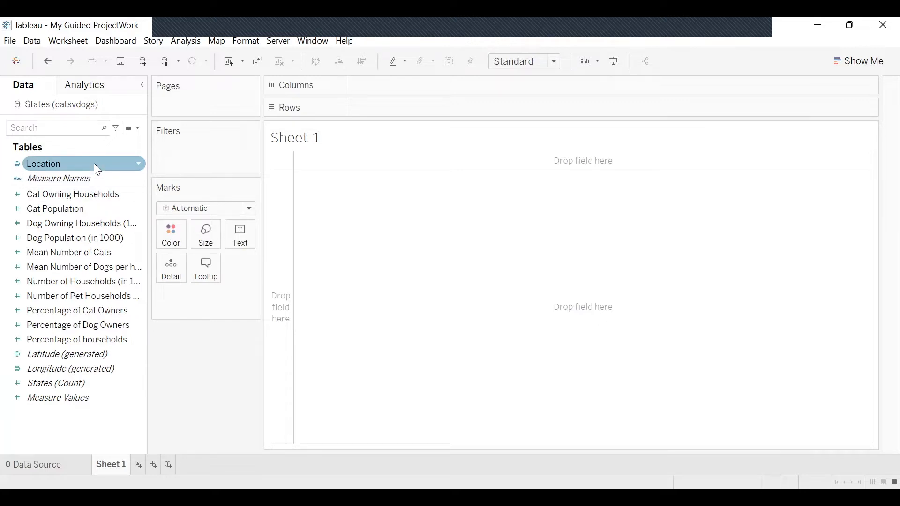
click(92, 181)
click(85, 208)
click(70, 177)
click(73, 164)
click(73, 193)
click(73, 225)
click(70, 209)
click(71, 194)
click(52, 164)
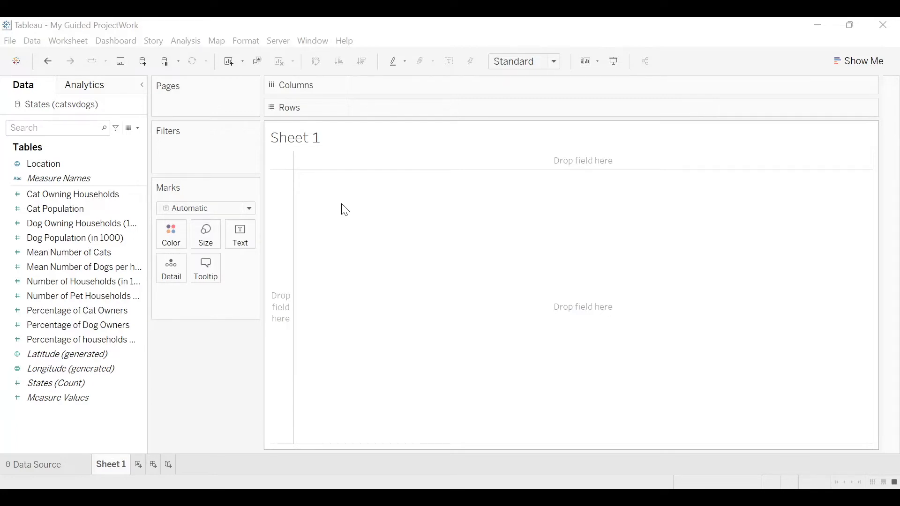
mouse_move(68, 179)
mouse_down()
mouse_move(61, 154)
mouse_move(76, 163)
mouse_up()
click(94, 163)
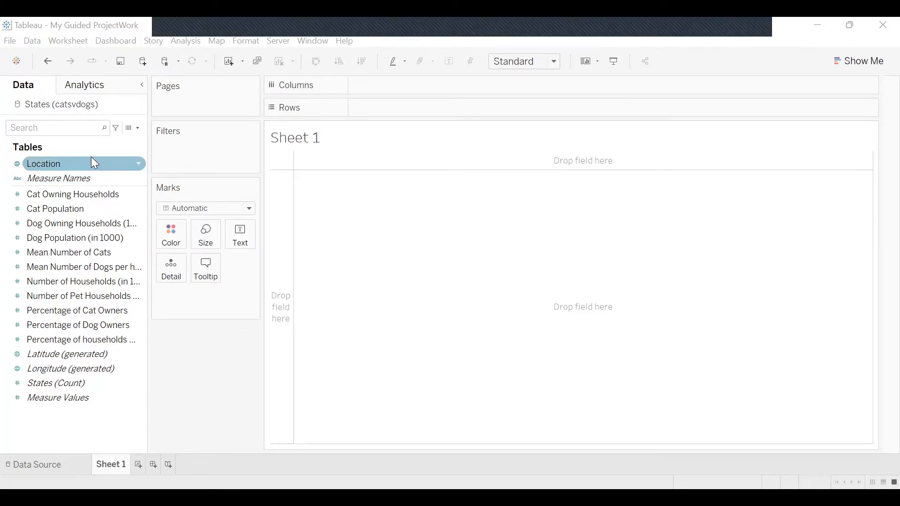
click(95, 178)
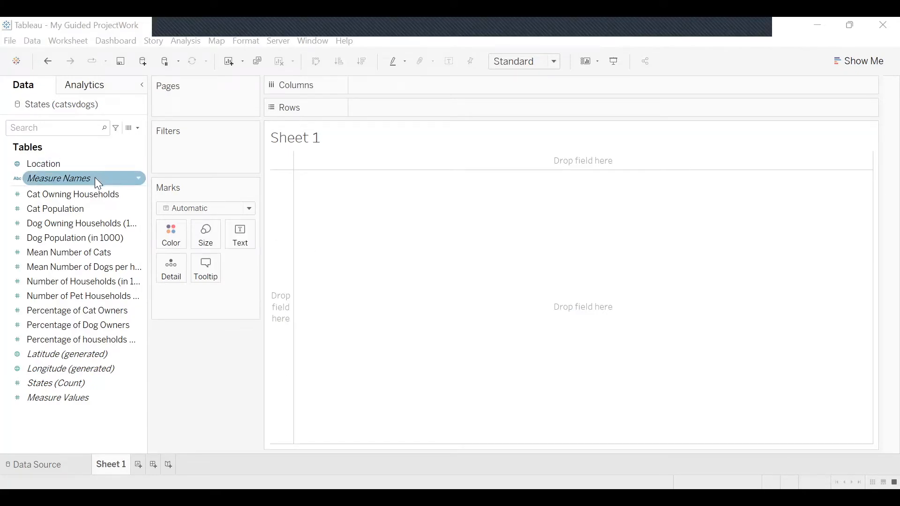
click(99, 225)
click(91, 212)
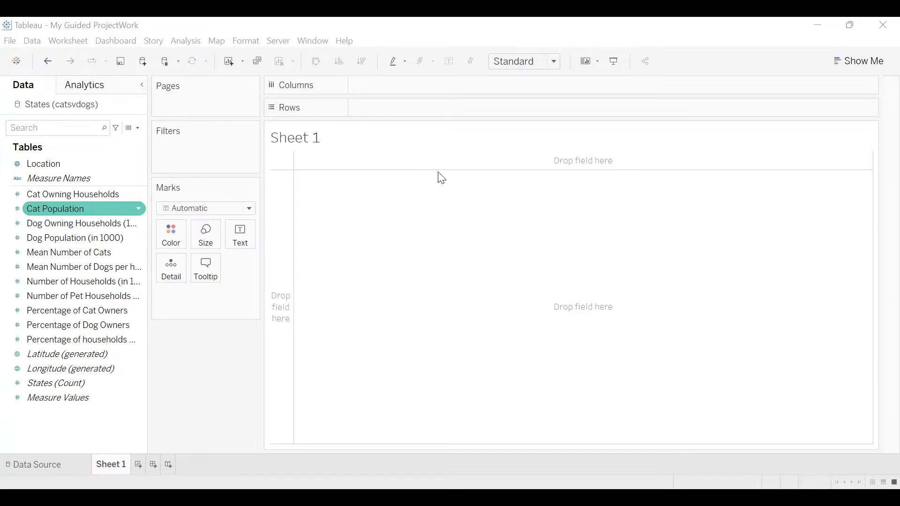
click(604, 137)
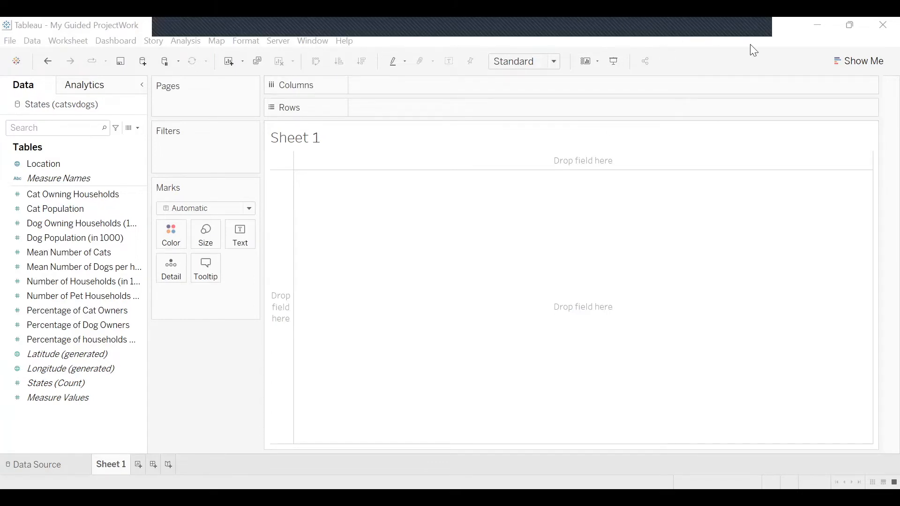
click(740, 73)
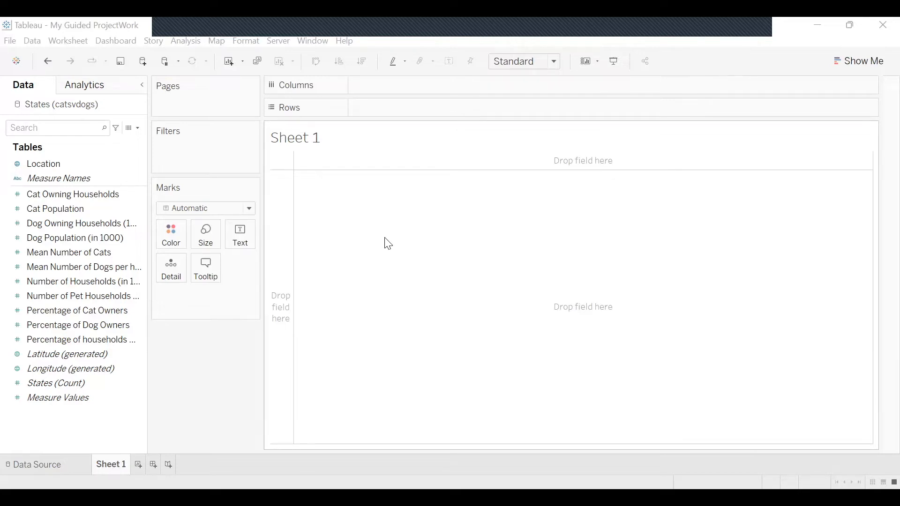
click(65, 326)
click(65, 397)
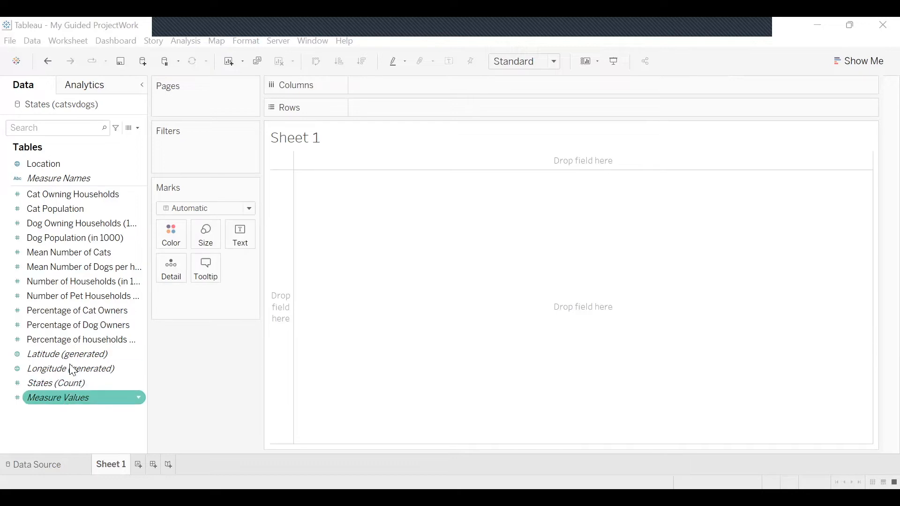
click(70, 179)
click(80, 165)
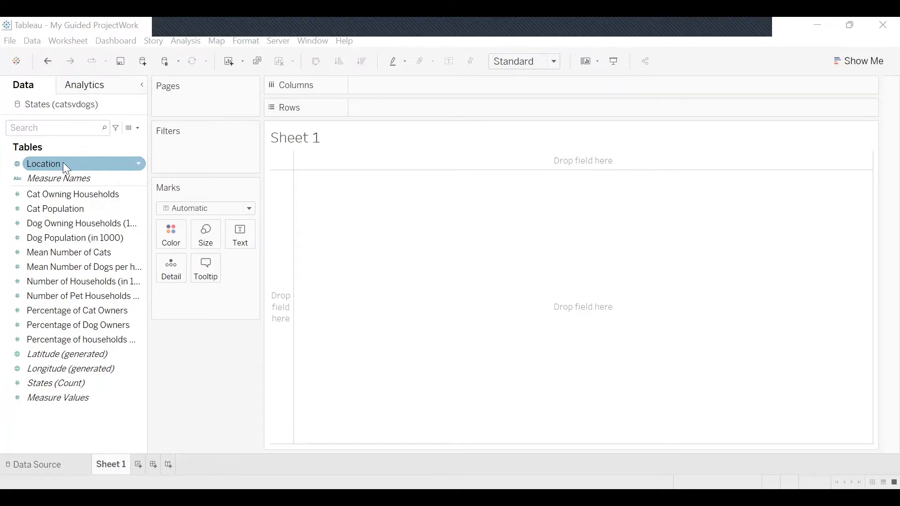
Try Location on the Columns shelf and take it off again to empty the worksheet
click(64, 163)
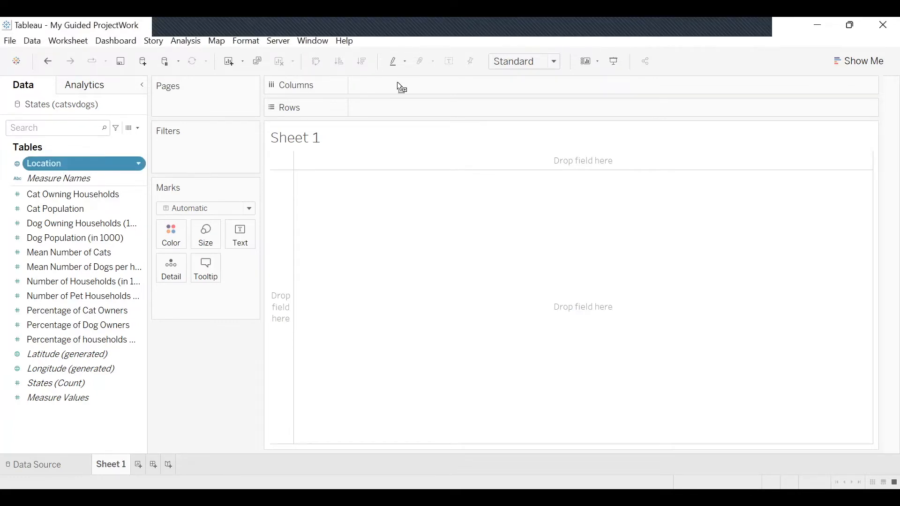
drag(396, 86, 398, 87)
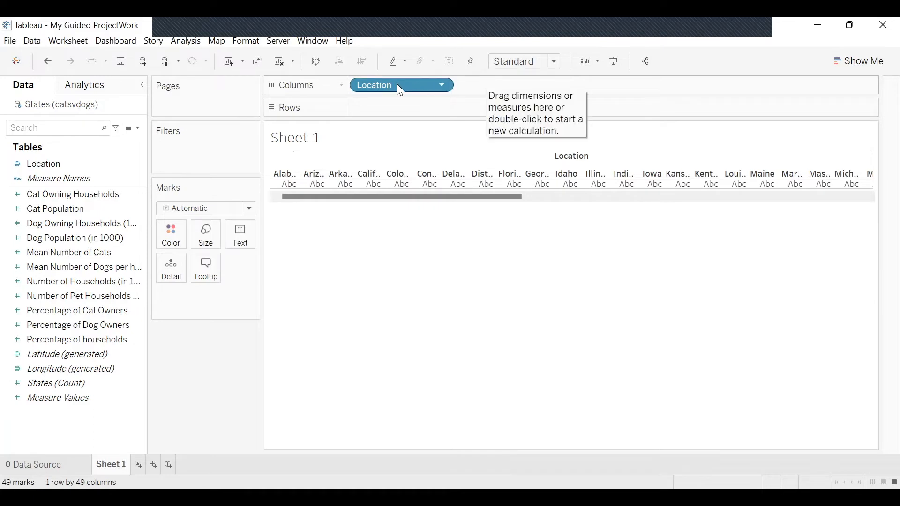
click(121, 196)
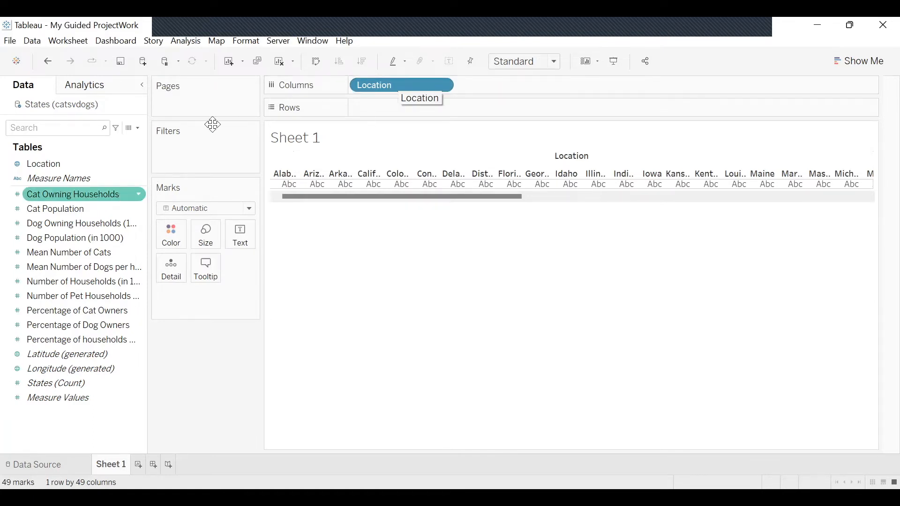
drag(586, 66, 657, 41)
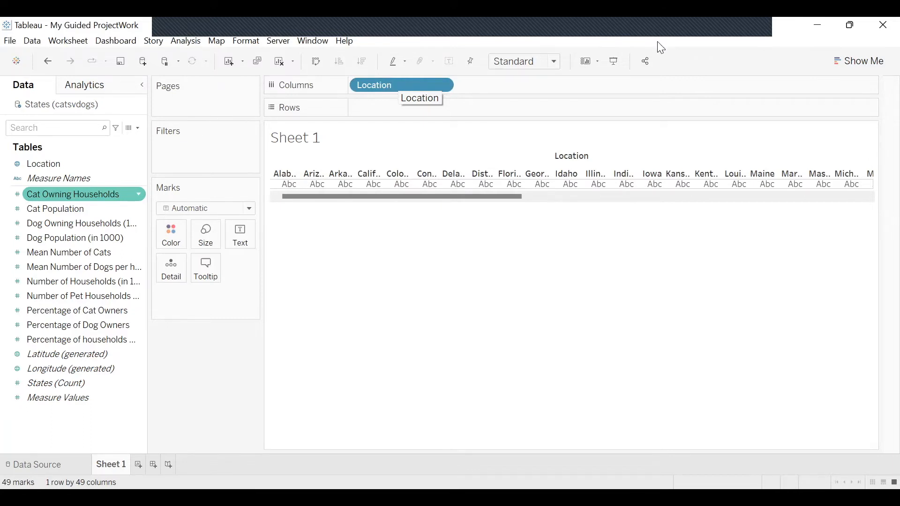
Generate a state map from the Location field and inspect the Idaho, Montana and South Dakota marks
click(67, 165)
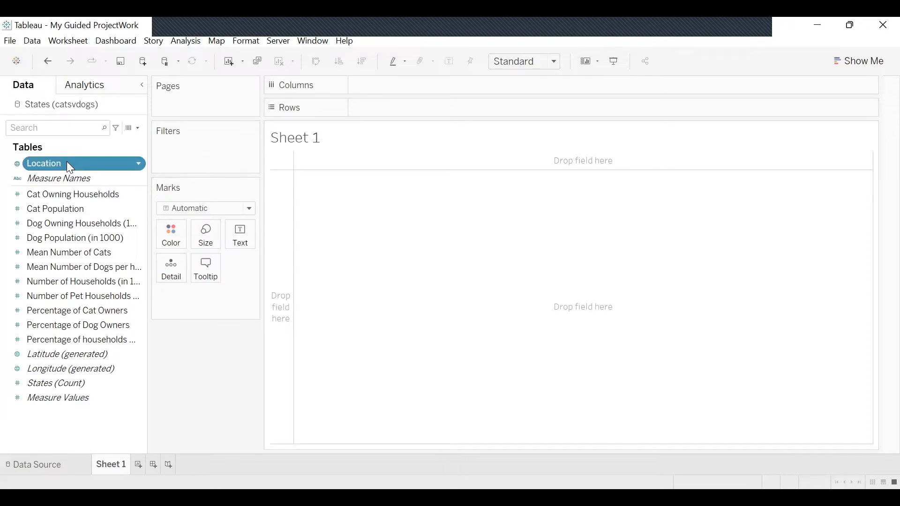
double_click(68, 164)
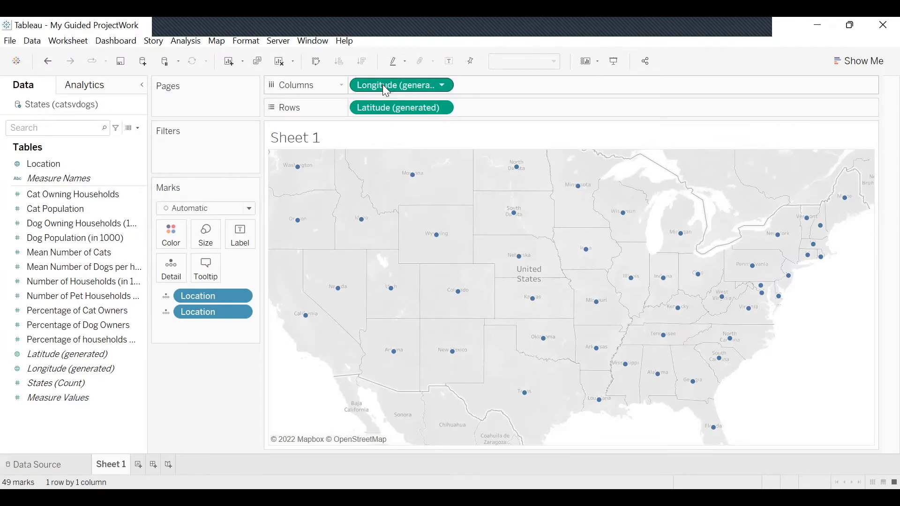
mouse_move(361, 227)
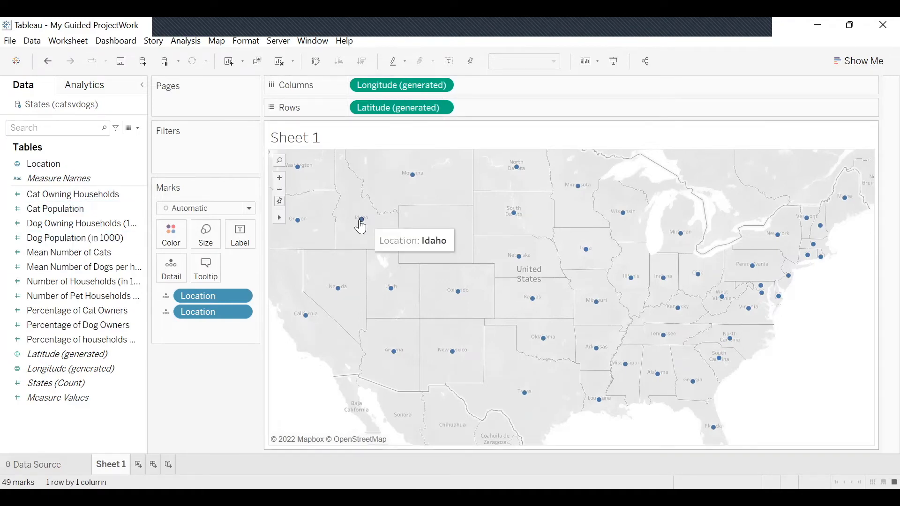
mouse_move(411, 182)
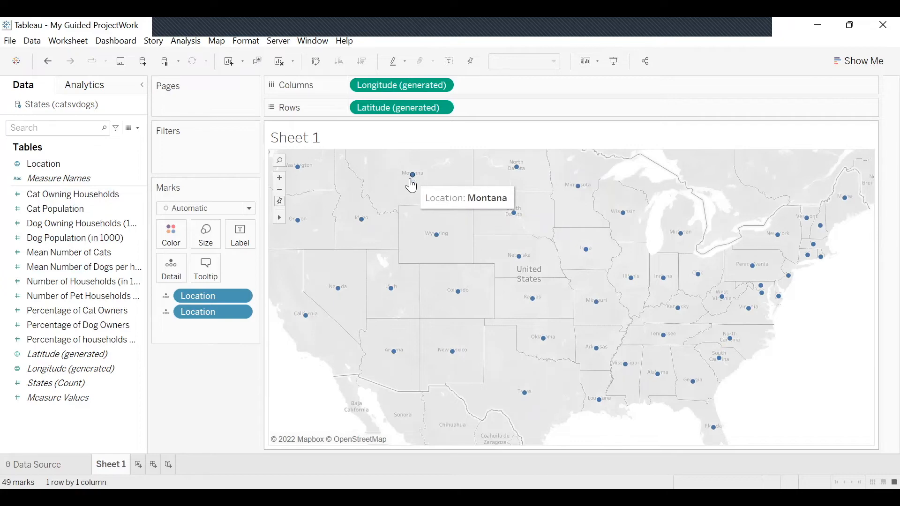
mouse_move(516, 213)
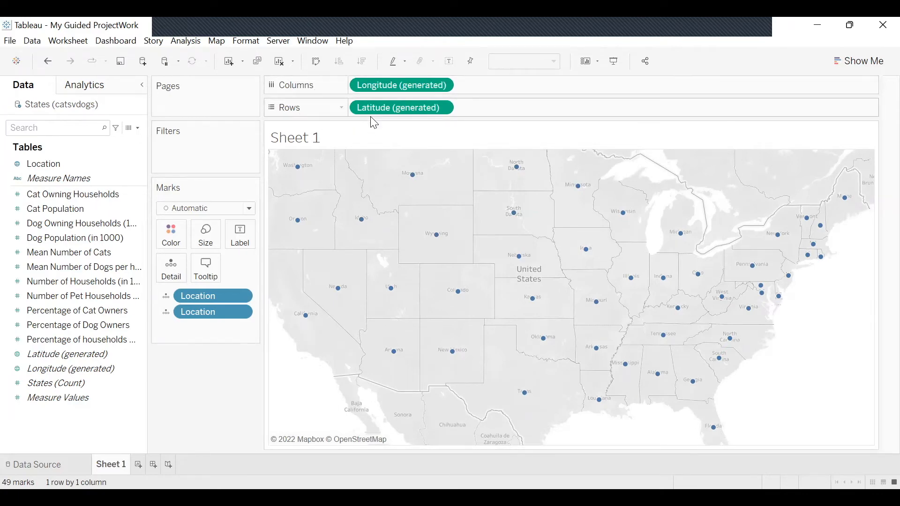
Remove the generated Latitude and Longitude fields from Rows and Columns and place Location on Columns instead
click(109, 165)
key(ctrl+z)
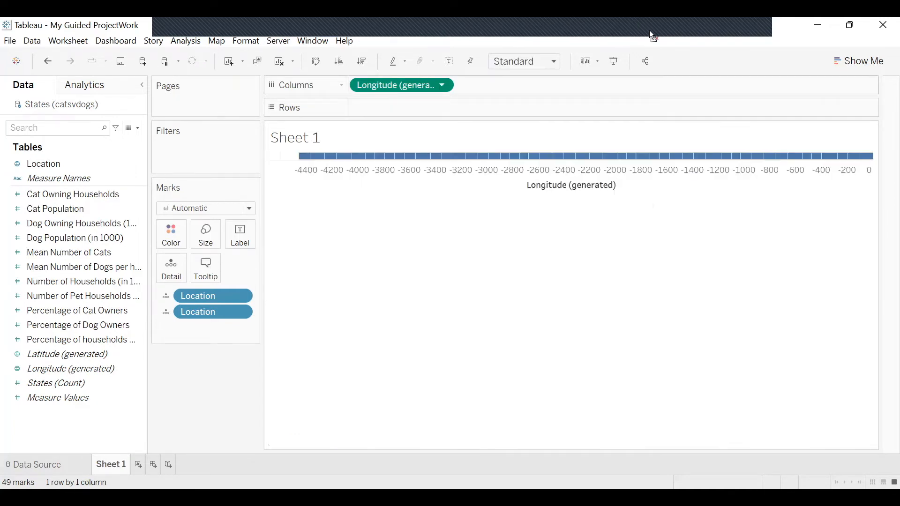
key(ctrl+z)
click(60, 164)
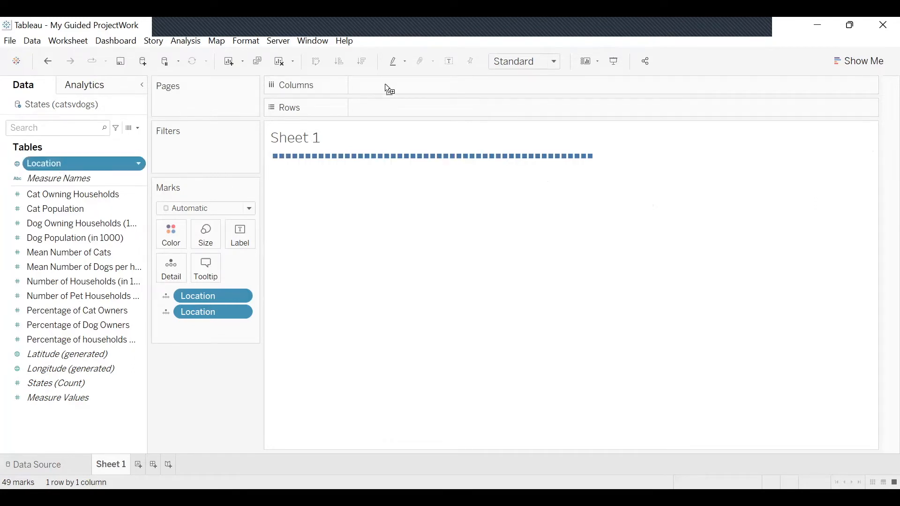
Add Dog Owning Households (1000s) to Rows to chart it as bars by Location
click(76, 224)
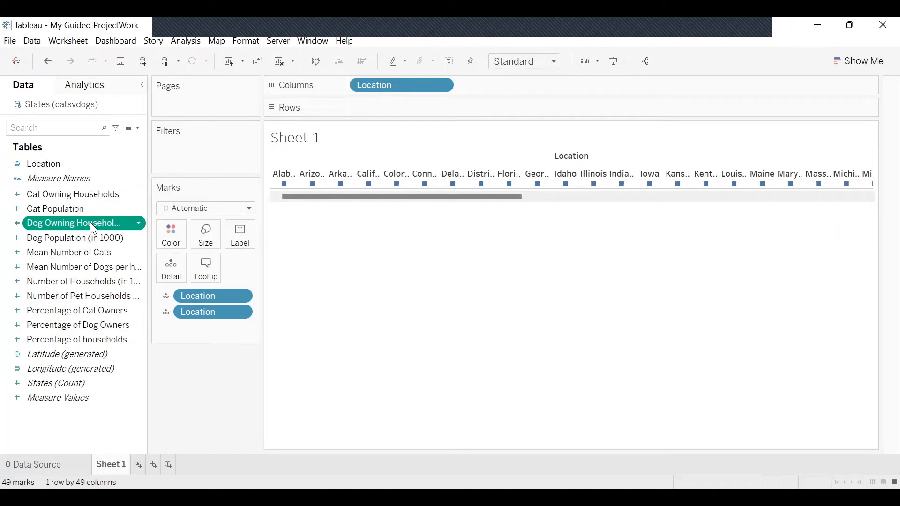
double_click(90, 223)
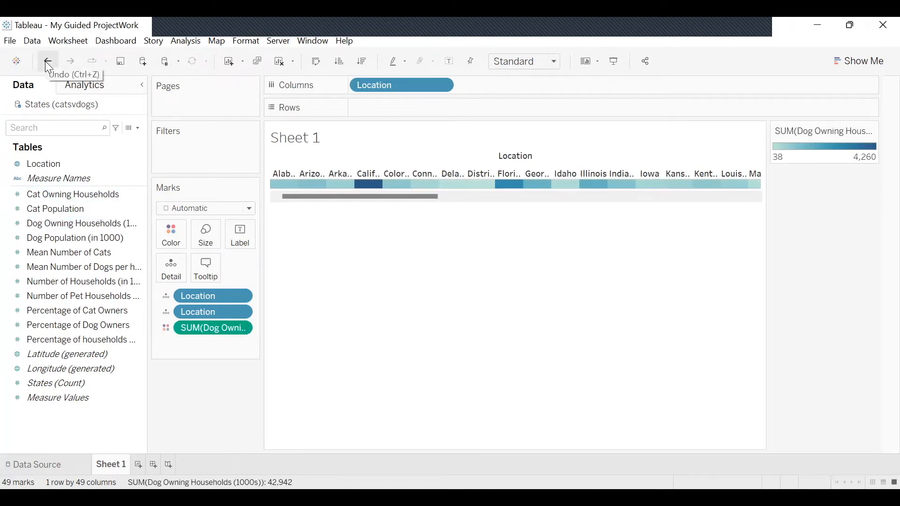
key(ctrl+z)
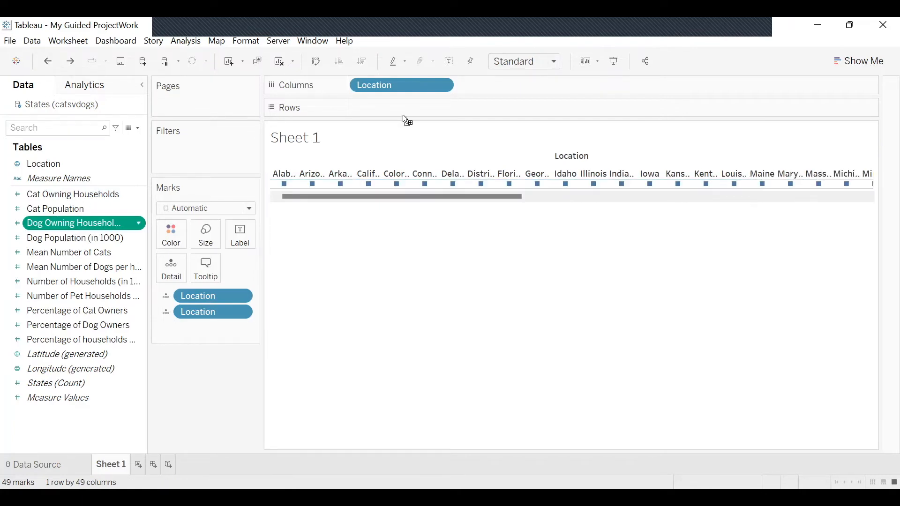
drag(400, 117, 401, 118)
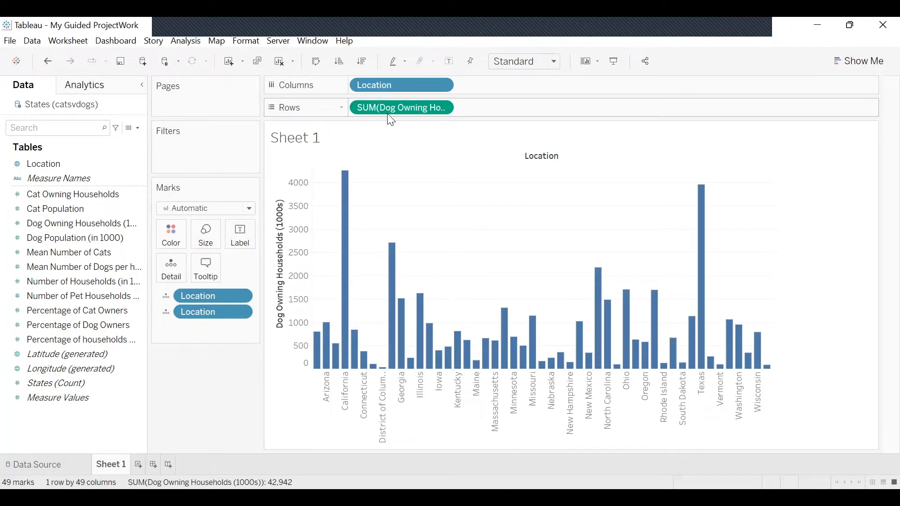
Try Cat Owning Households on Rows beside Dog Owning Households and remove it again
click(90, 240)
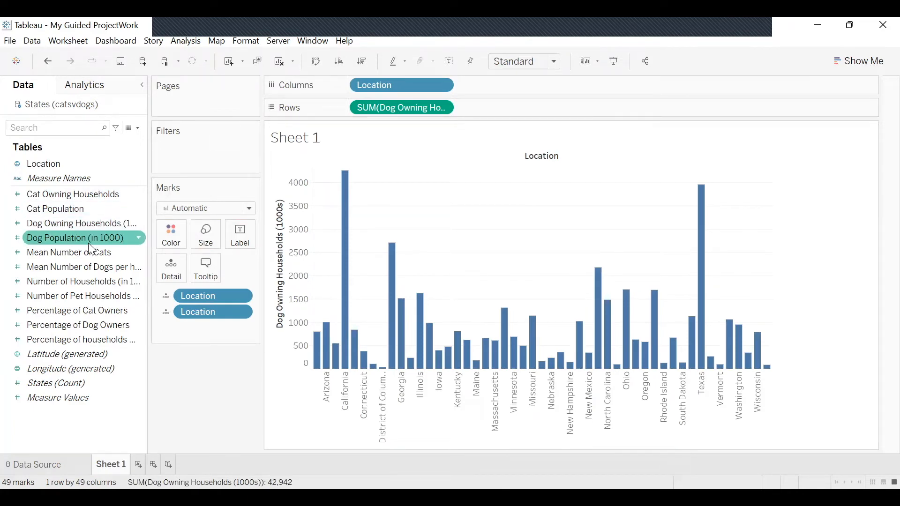
click(86, 210)
click(90, 197)
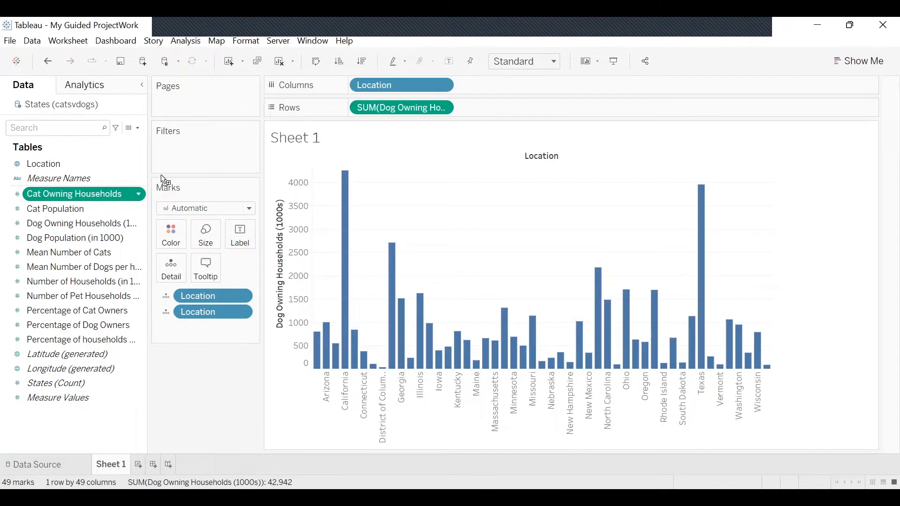
drag(526, 110, 486, 112)
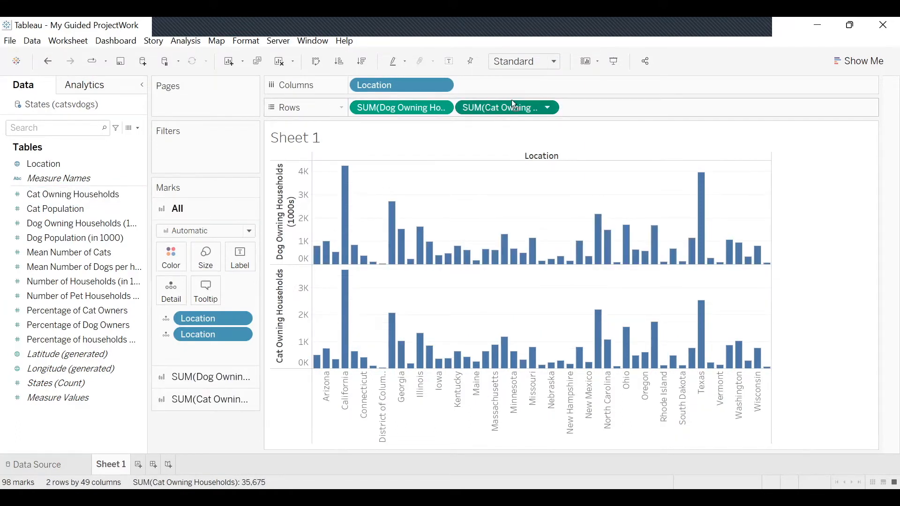
drag(671, 34, 667, 42)
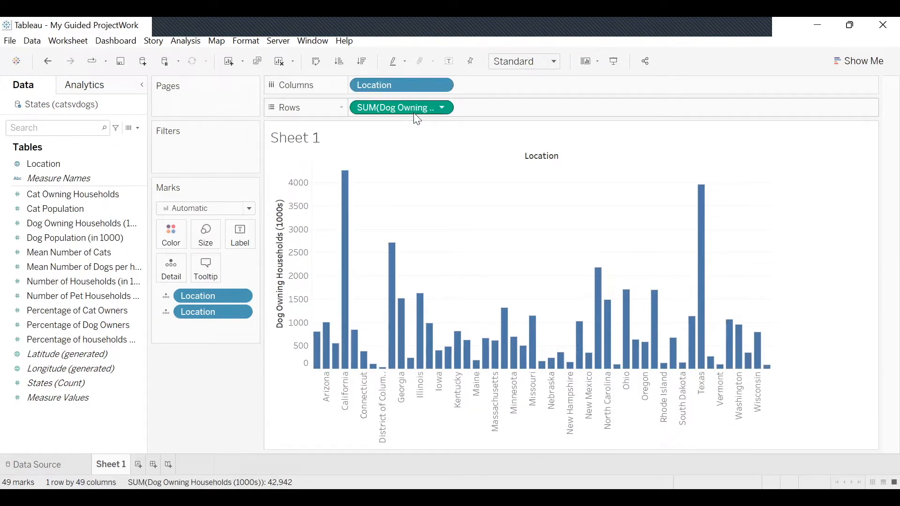
Look over the Show Me chart types and inspect the dog-owning household values for California, Florida and Texas
click(859, 61)
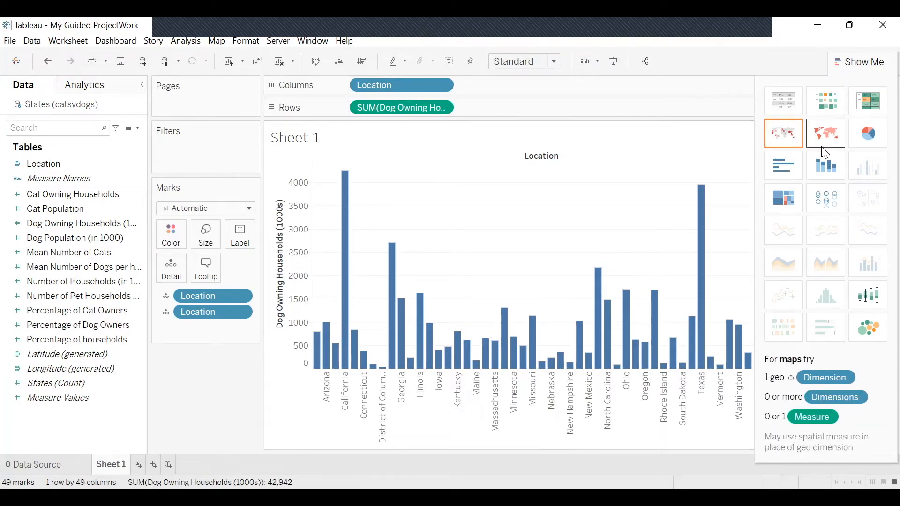
click(868, 63)
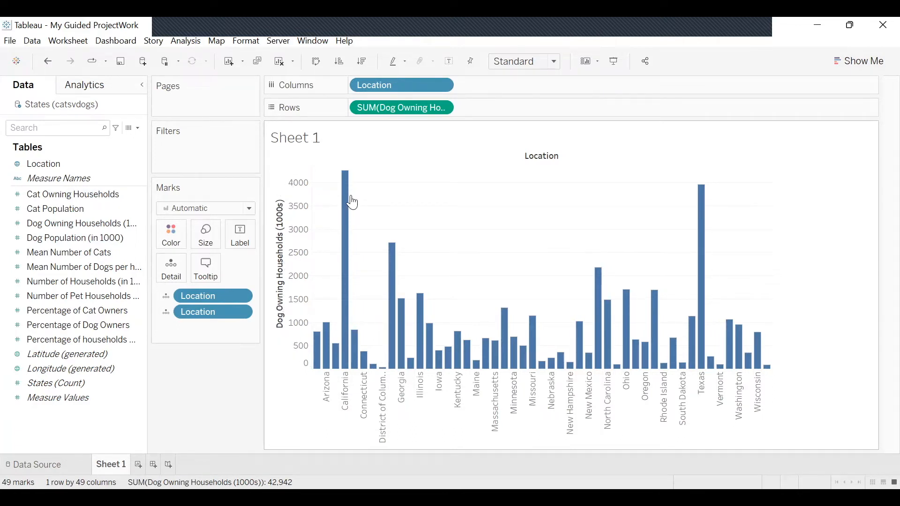
mouse_move(346, 177)
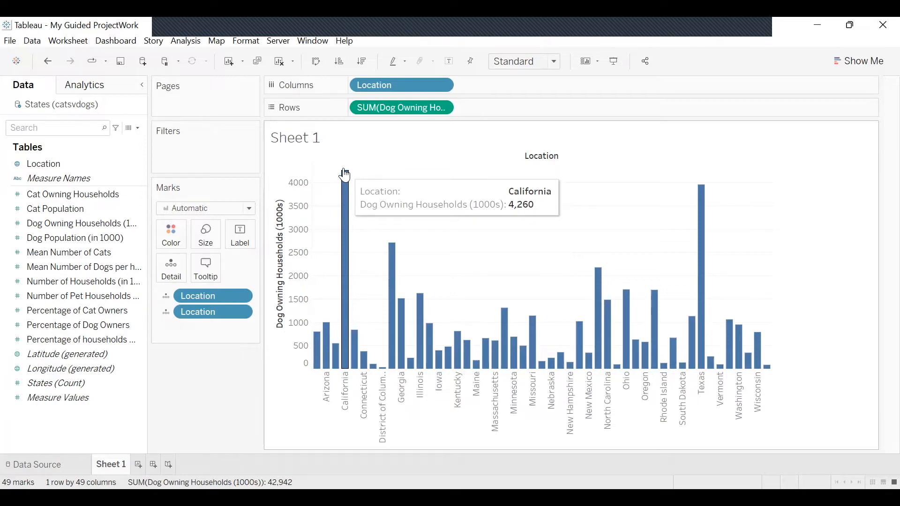
mouse_move(394, 253)
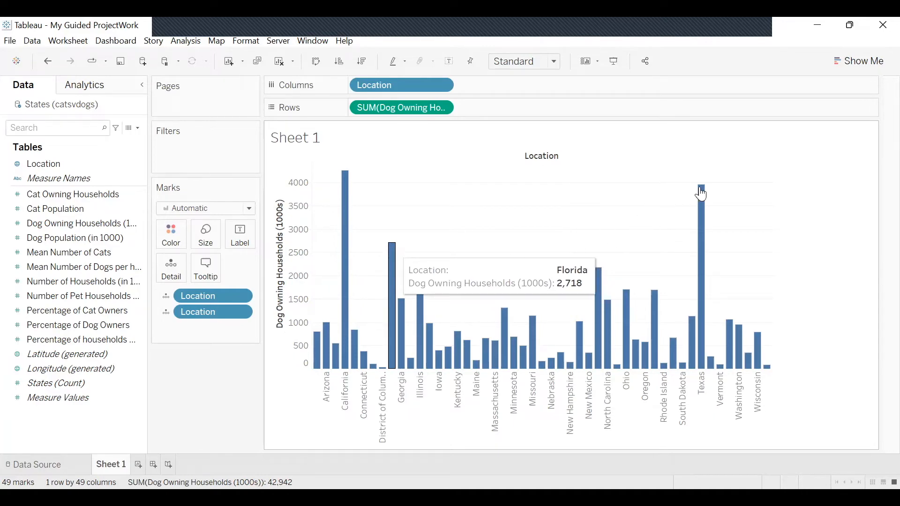
mouse_move(702, 194)
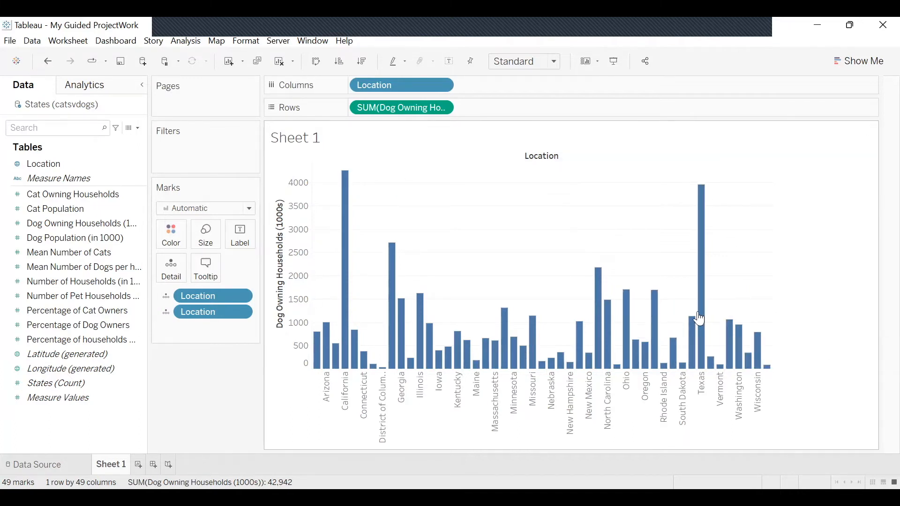
Add Cat Owning Households to Rows after Dog Owning Households and compare the two bar charts by state
click(80, 196)
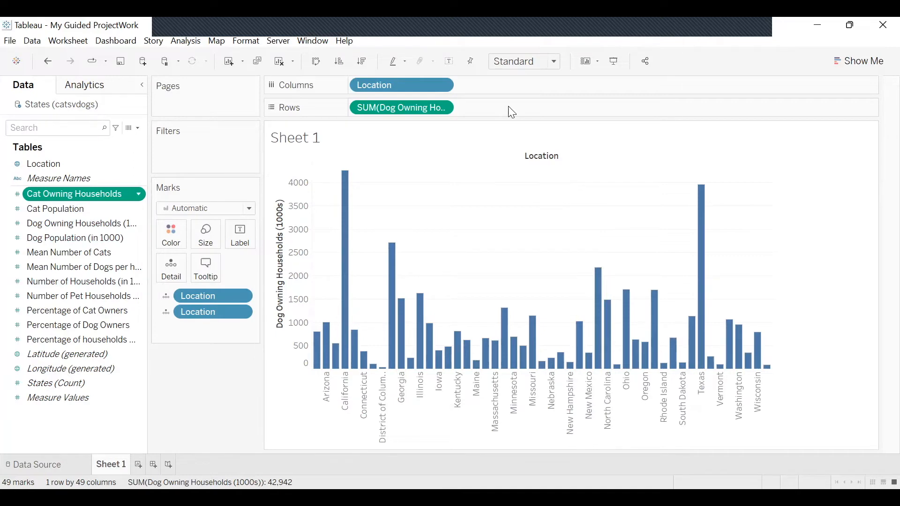
drag(512, 112, 511, 113)
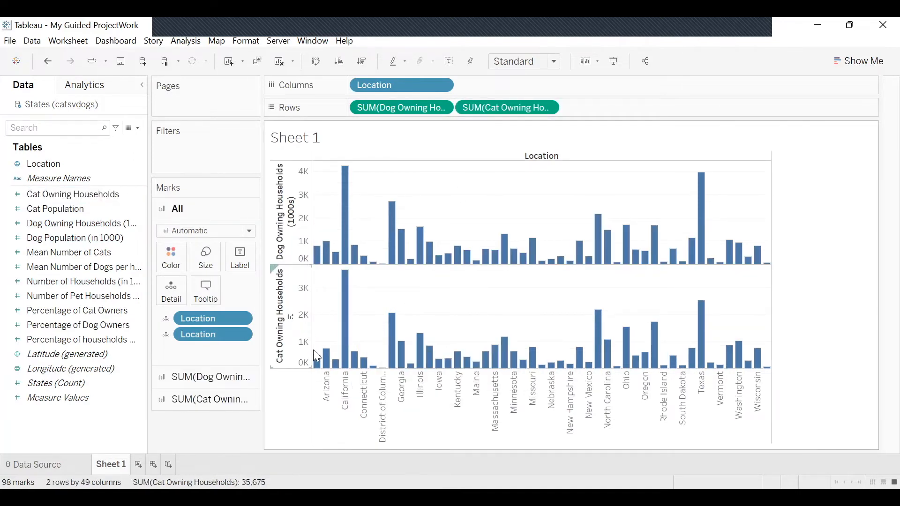
mouse_move(504, 349)
mouse_move(346, 286)
mouse_move(702, 313)
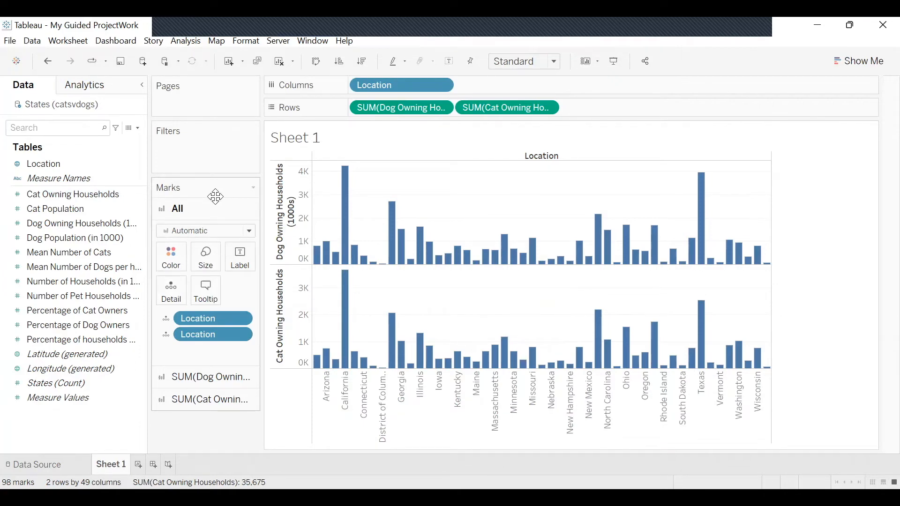
Compare the separate Marks settings of the Dog Owning Households and Cat Owning Households charts
click(187, 386)
click(188, 393)
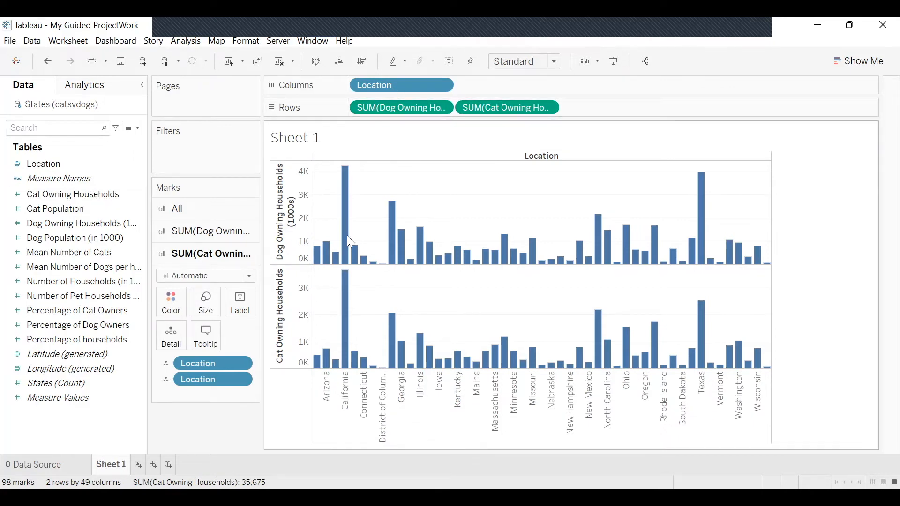
click(187, 236)
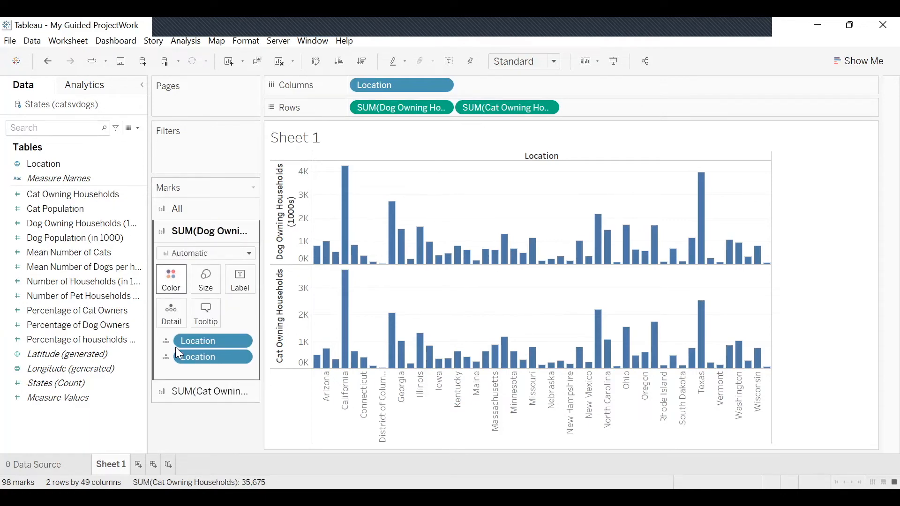
click(192, 393)
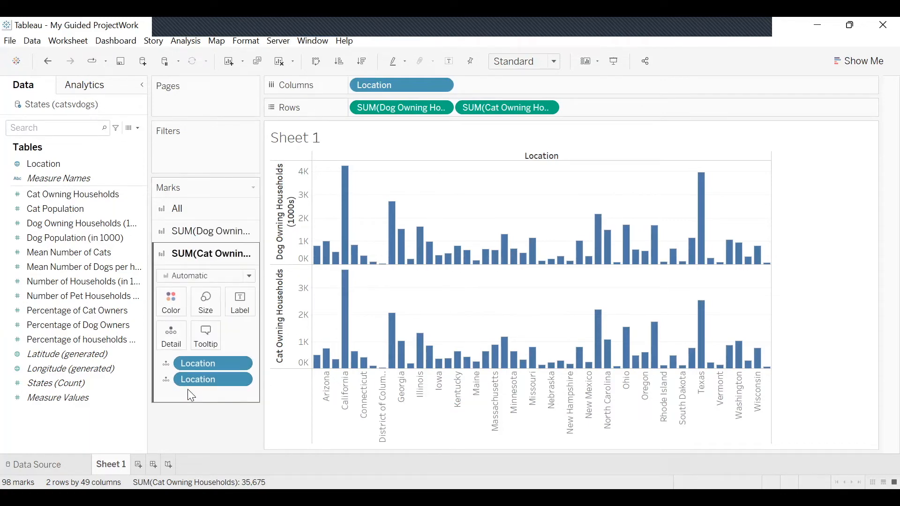
click(204, 242)
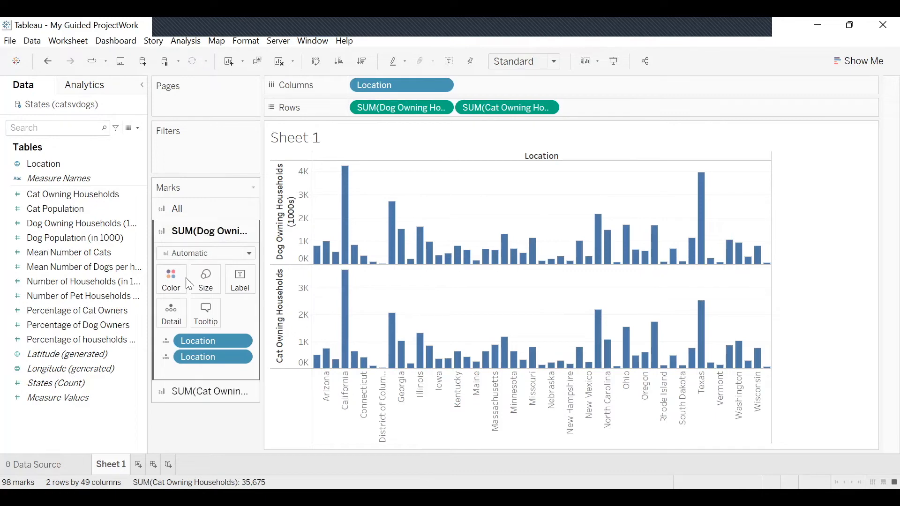
click(191, 393)
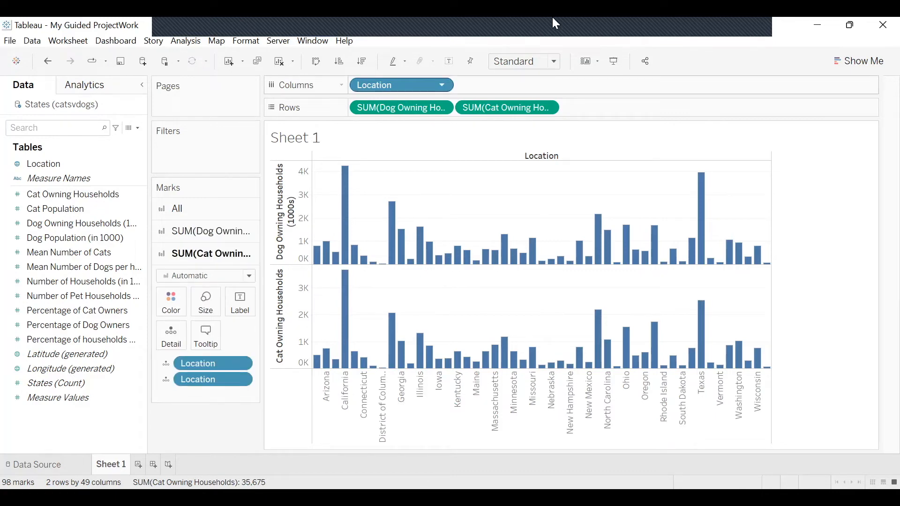
click(729, 68)
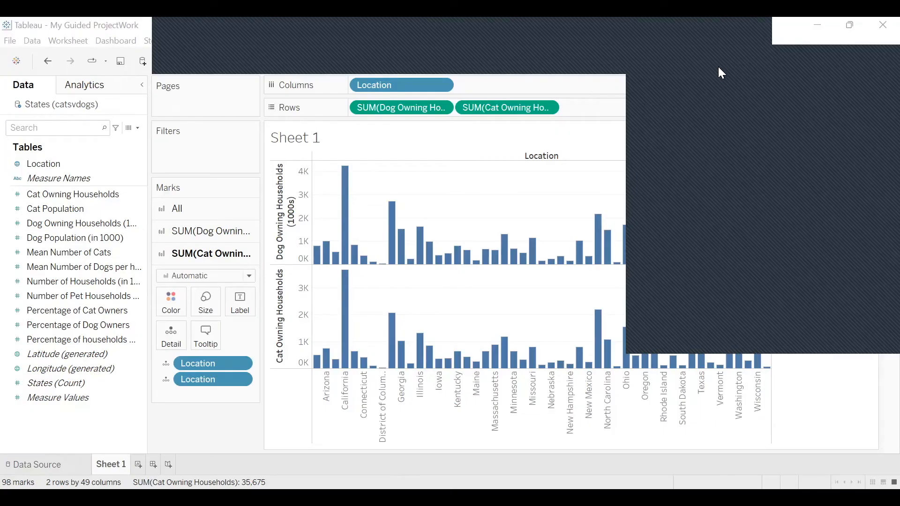
Inspect the cat- and dog-owning household values for California and neighbouring states in the two bar charts
click(718, 65)
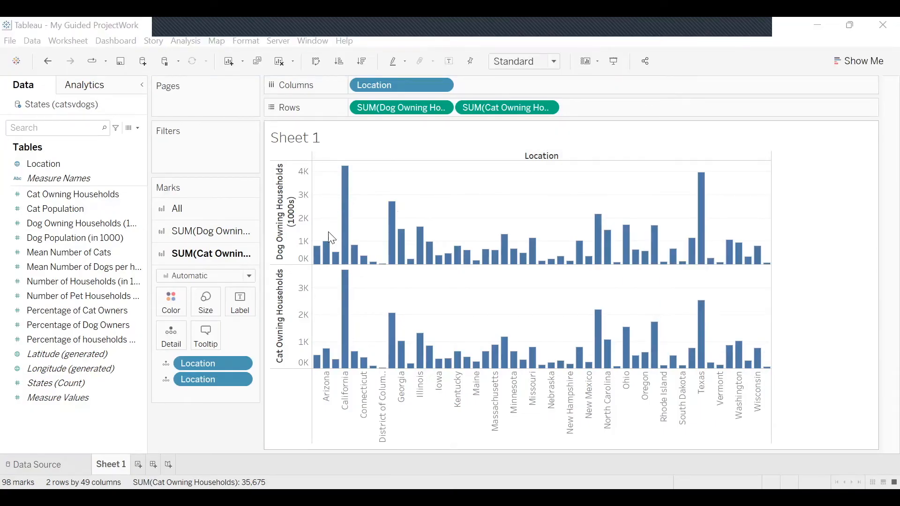
mouse_move(346, 218)
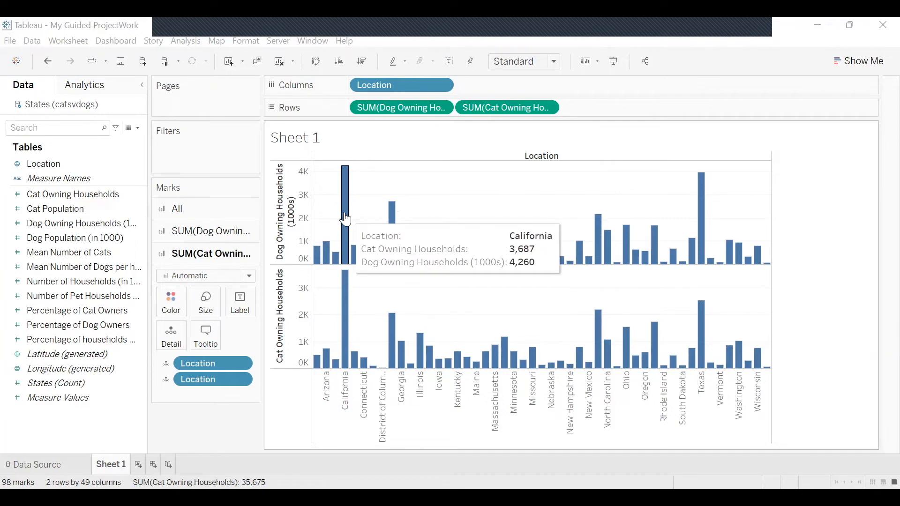
mouse_move(346, 309)
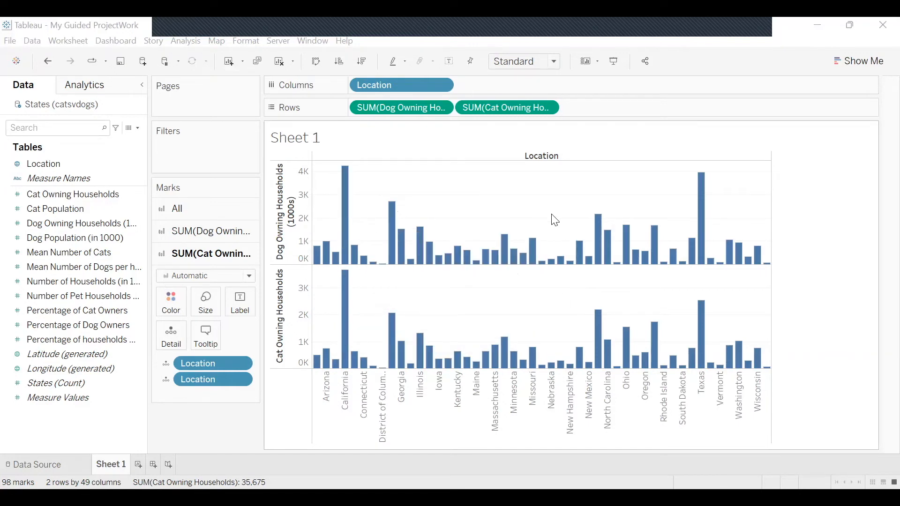
mouse_move(392, 214)
mouse_move(351, 250)
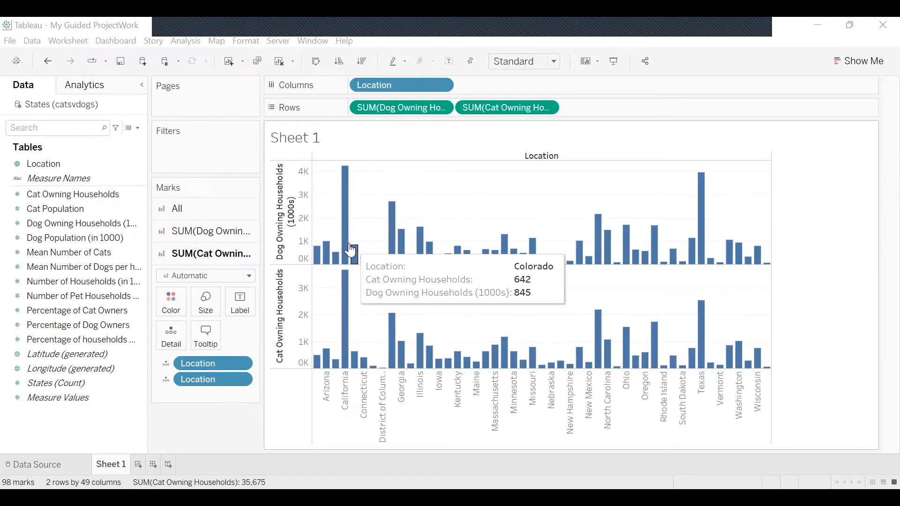
Combine Cat Owning Households with Dog Owning Households on a dual axis and review the combined chart across all states
click(549, 109)
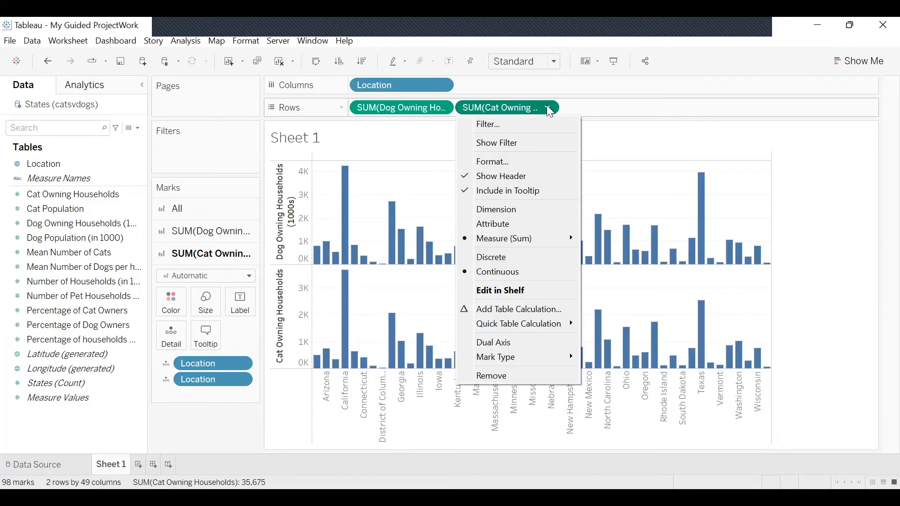
click(506, 347)
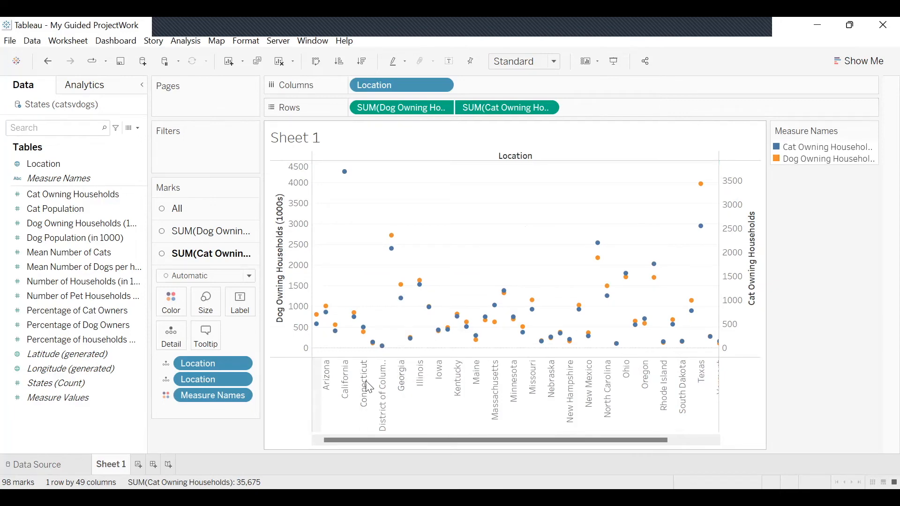
scroll(713, 390, right, 3)
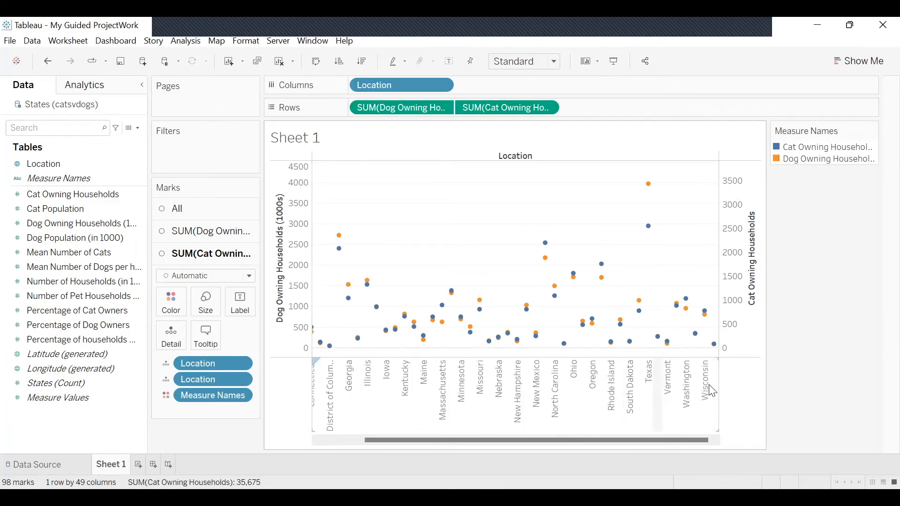
scroll(422, 412, left, 3)
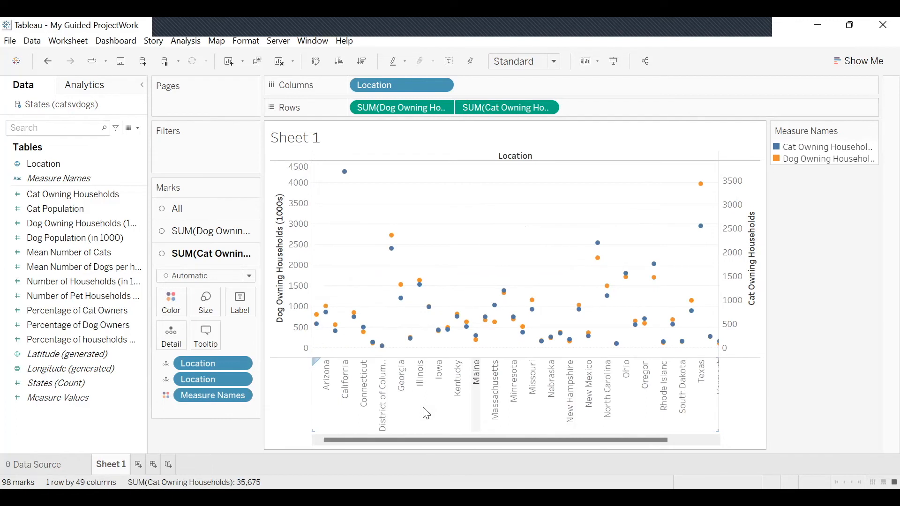
mouse_move(422, 284)
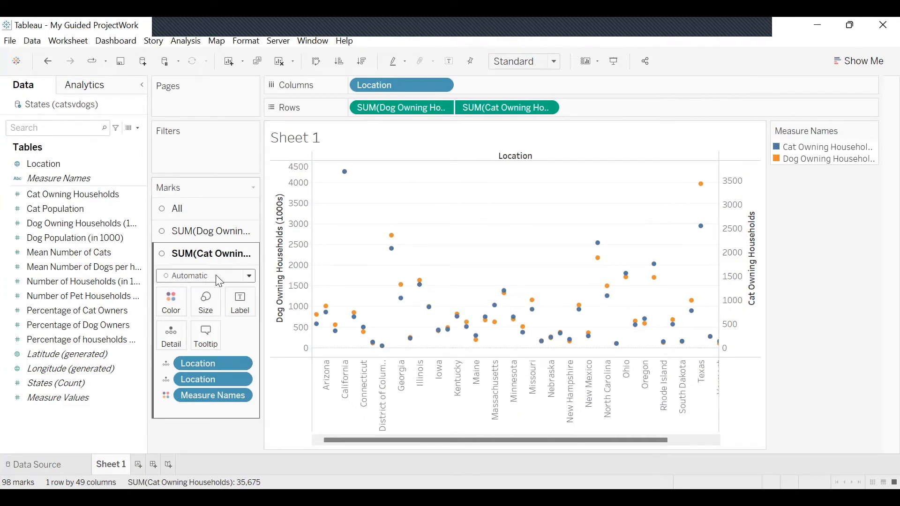
Set the mark type of both Cat Owning Households and Dog Owning Households to Bar
click(250, 277)
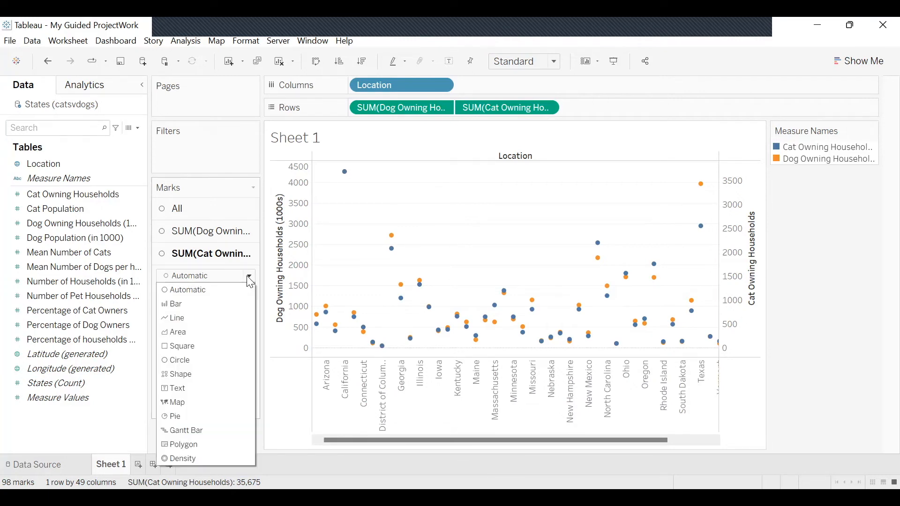
click(183, 305)
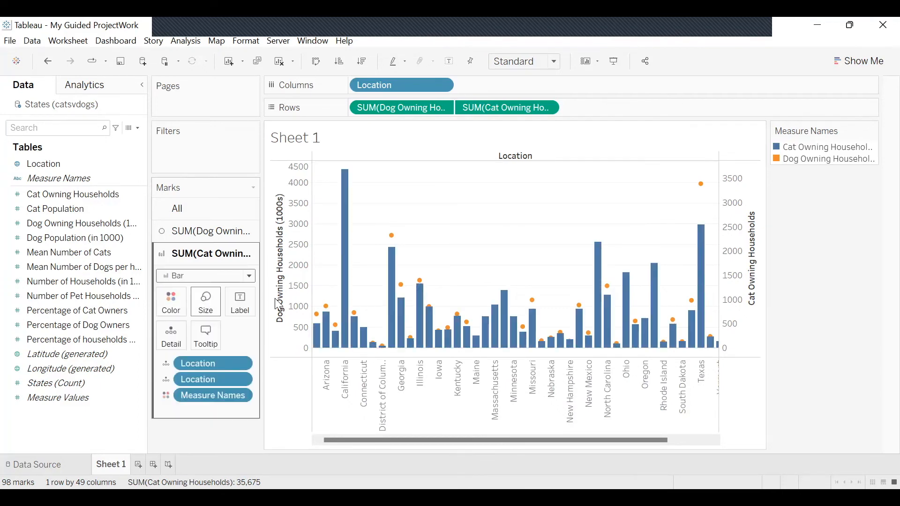
click(227, 233)
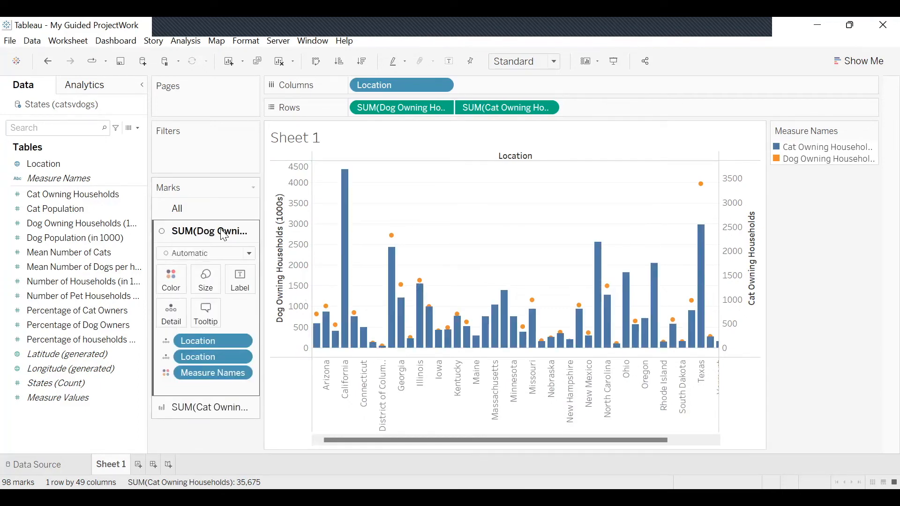
click(251, 256)
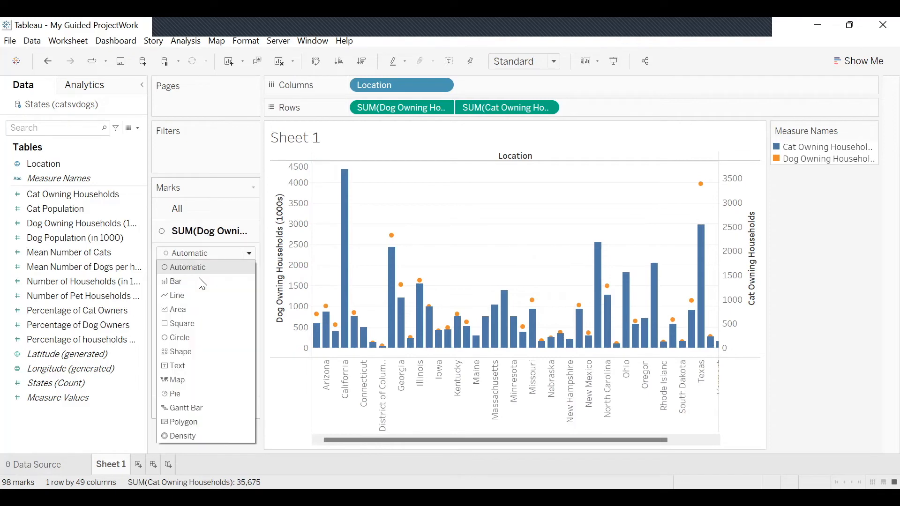
click(203, 282)
Examine the overlaid cat and dog bars for states such as Florida, Minnesota, Ohio, California, Colorado and Illinois
mouse_move(393, 254)
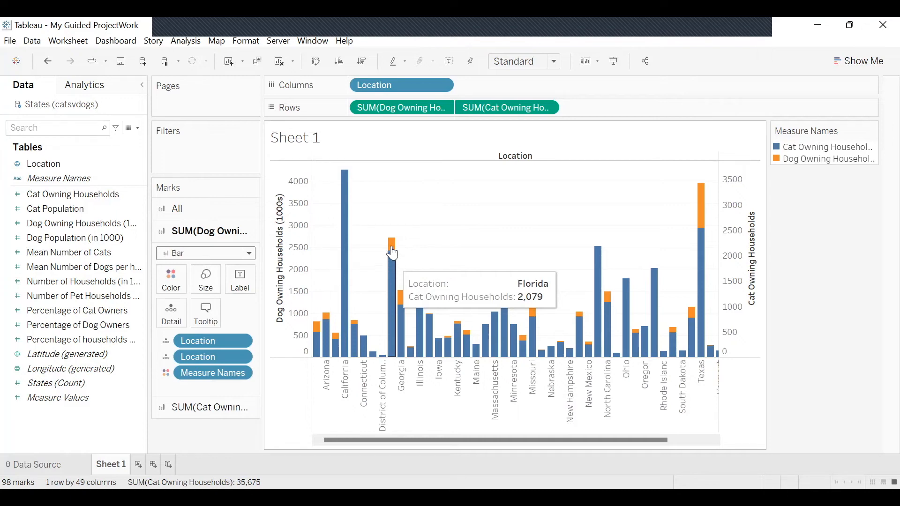
mouse_move(524, 339)
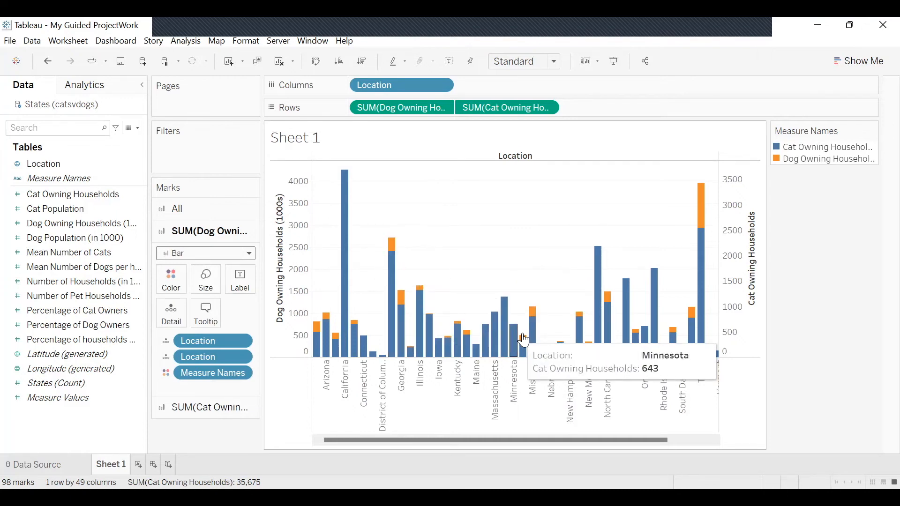
mouse_move(626, 311)
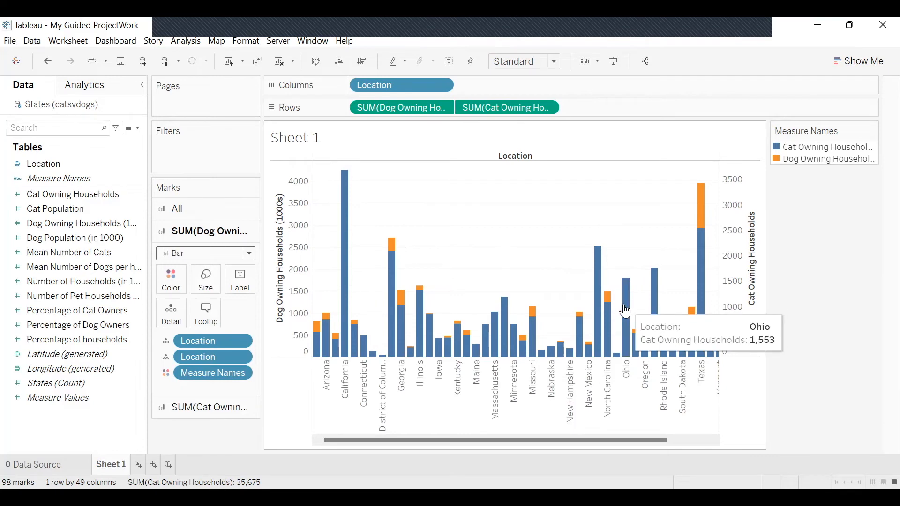
mouse_move(363, 270)
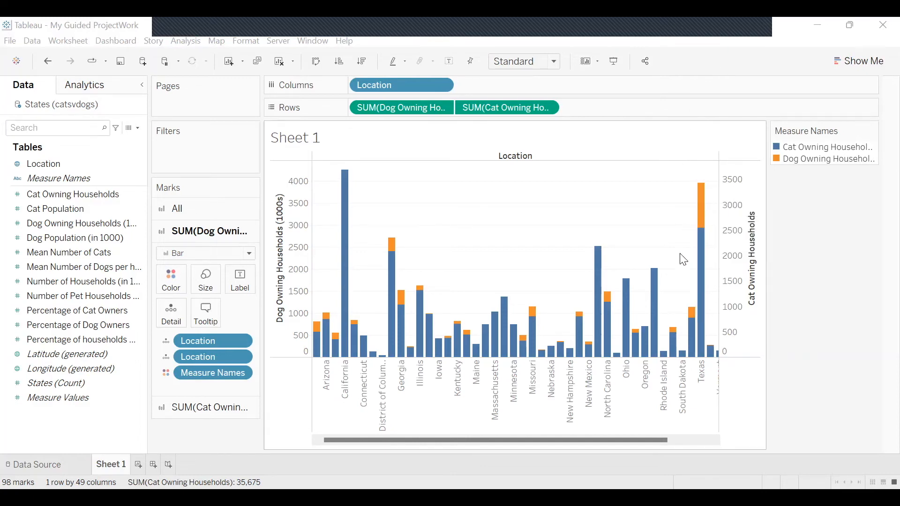
mouse_move(346, 177)
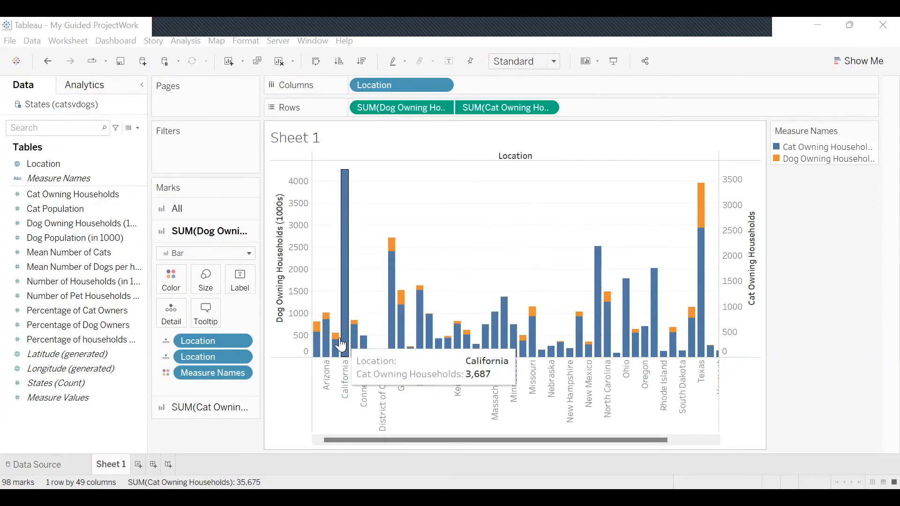
mouse_move(358, 340)
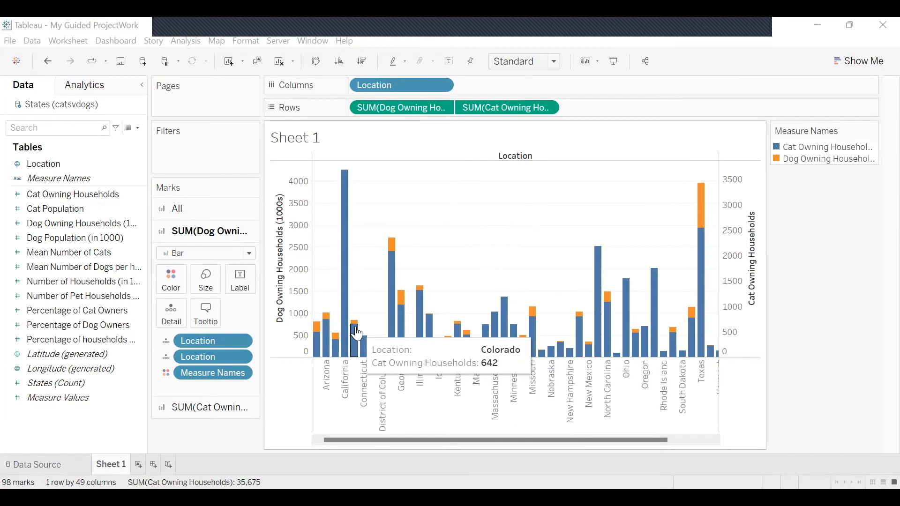
mouse_move(427, 301)
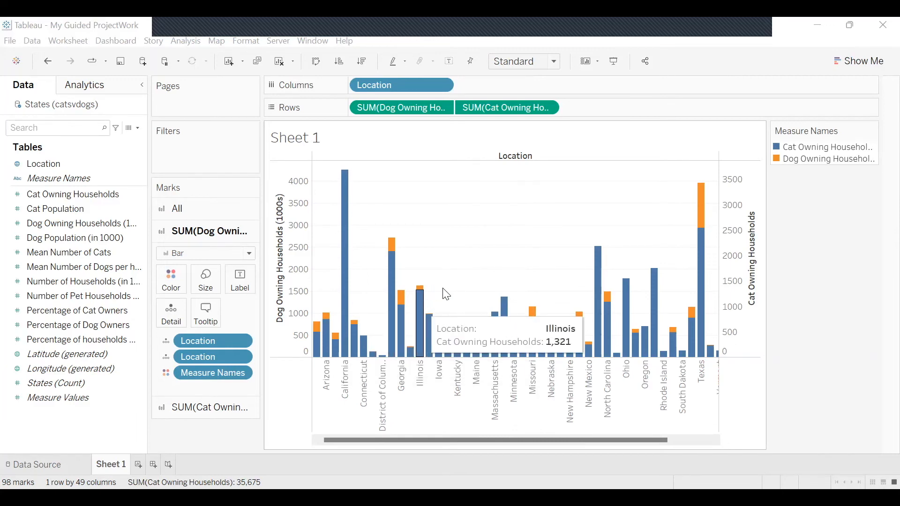
mouse_move(430, 322)
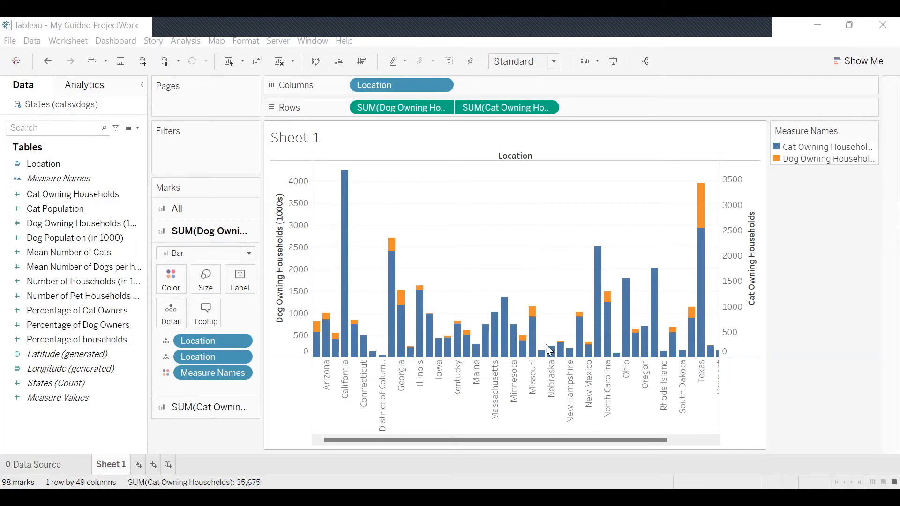
mouse_move(542, 353)
Set the Dog Owning Households mark type to Circle and compare circles with cat bars for Tennessee, Texas and California
click(249, 254)
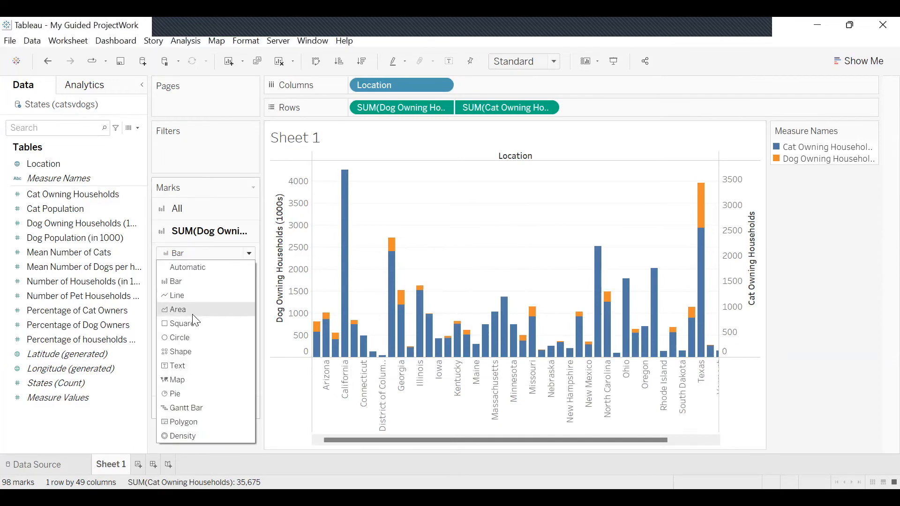
click(190, 336)
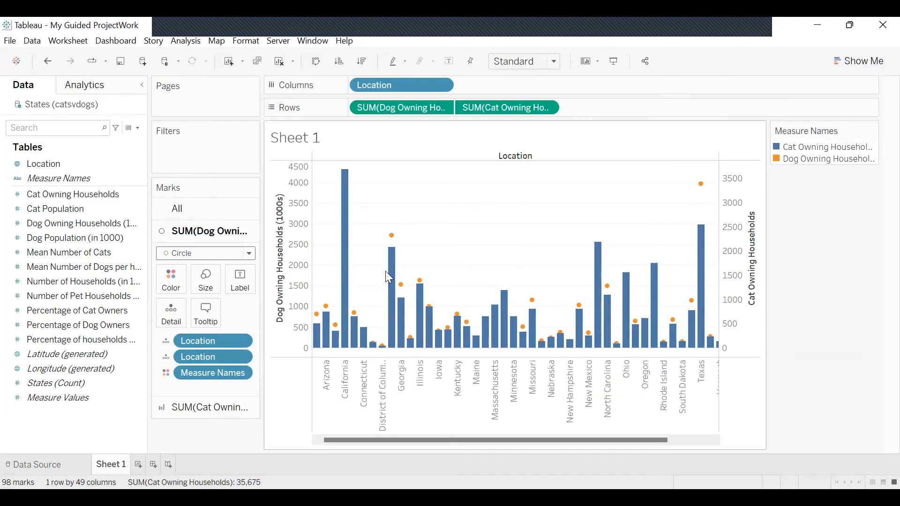
mouse_move(407, 310)
mouse_move(693, 308)
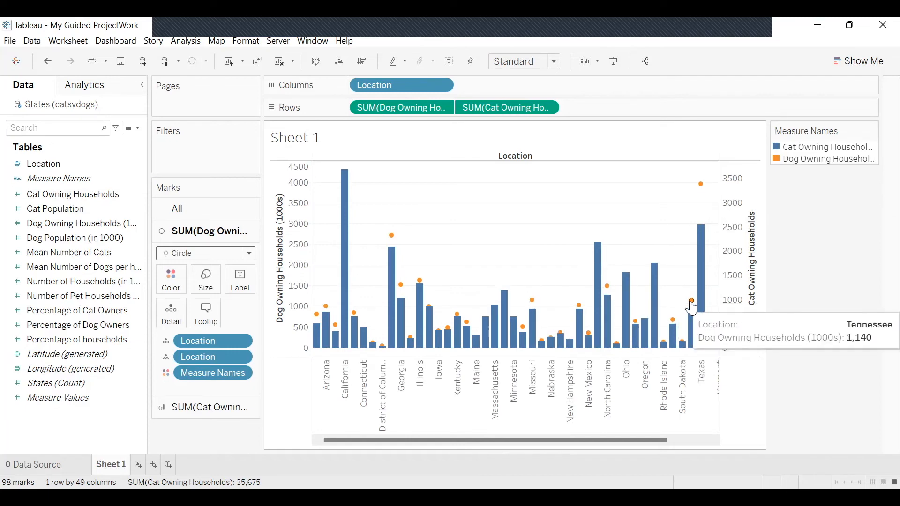
mouse_move(701, 188)
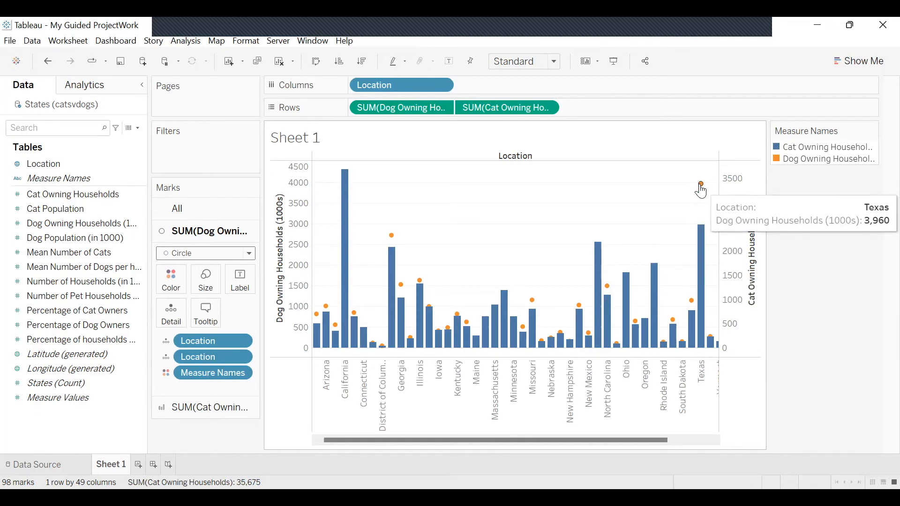
mouse_move(699, 234)
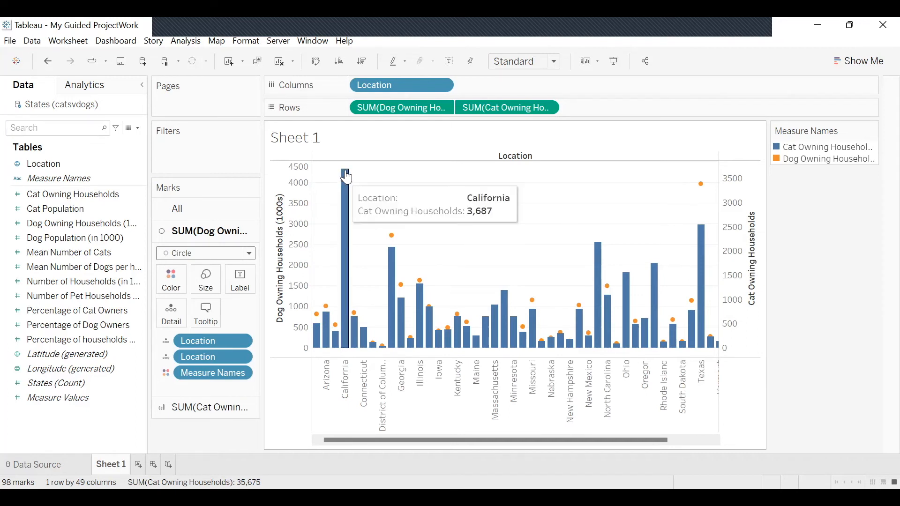
mouse_move(345, 349)
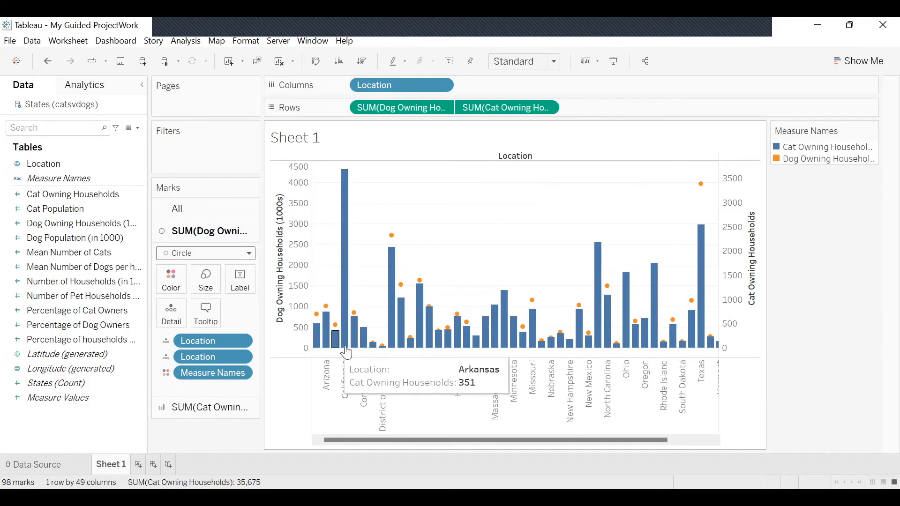
mouse_move(380, 350)
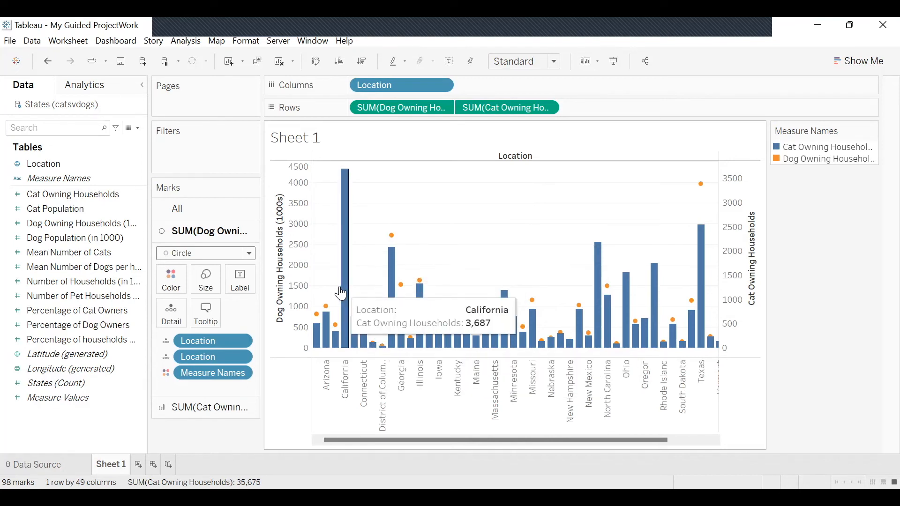
Set the major tick marks of the Dog Owning Households axis to Fixed with a tick interval of 500
click(303, 319)
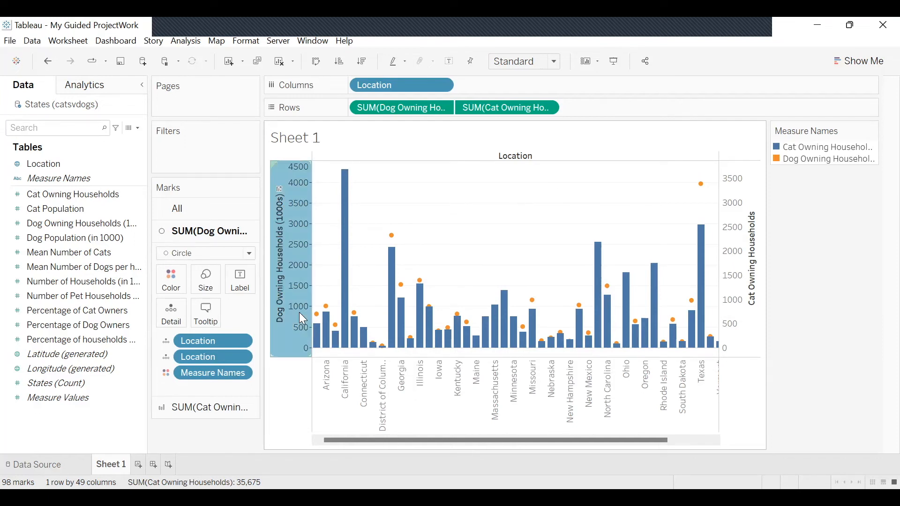
right_click(303, 319)
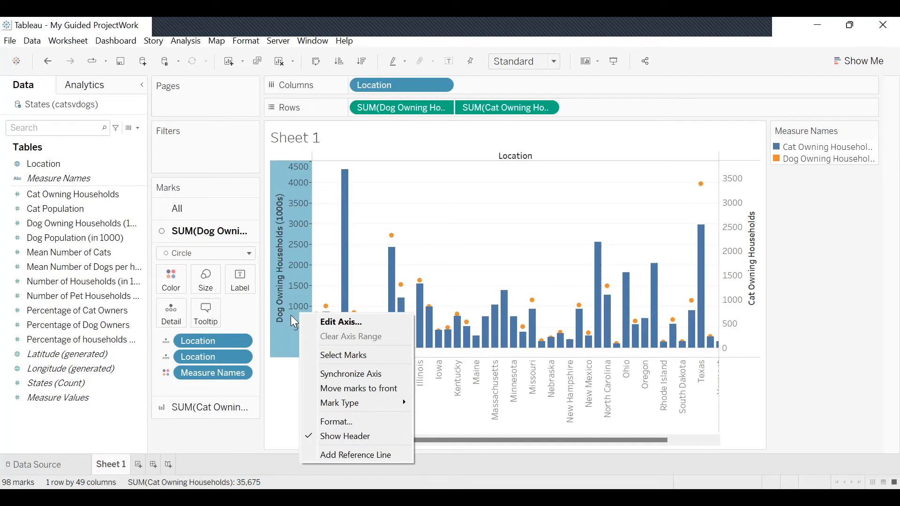
click(299, 326)
click(308, 333)
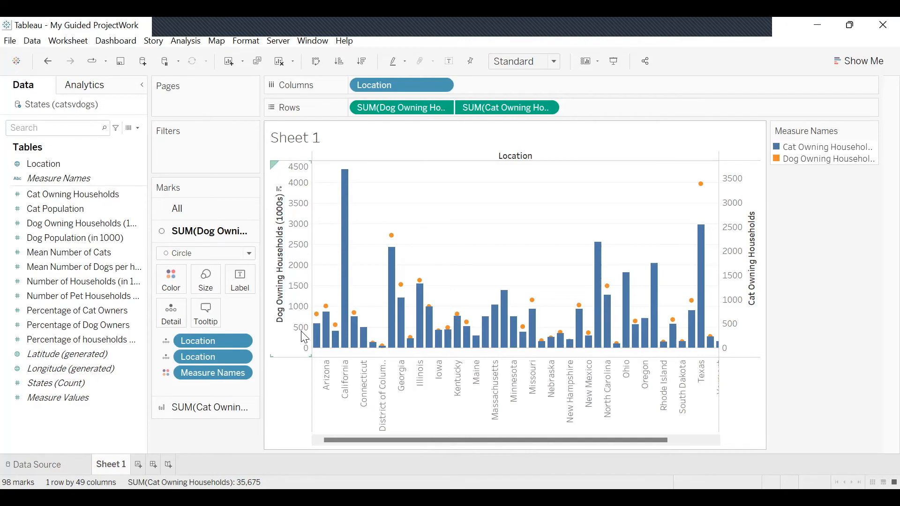
right_click(306, 334)
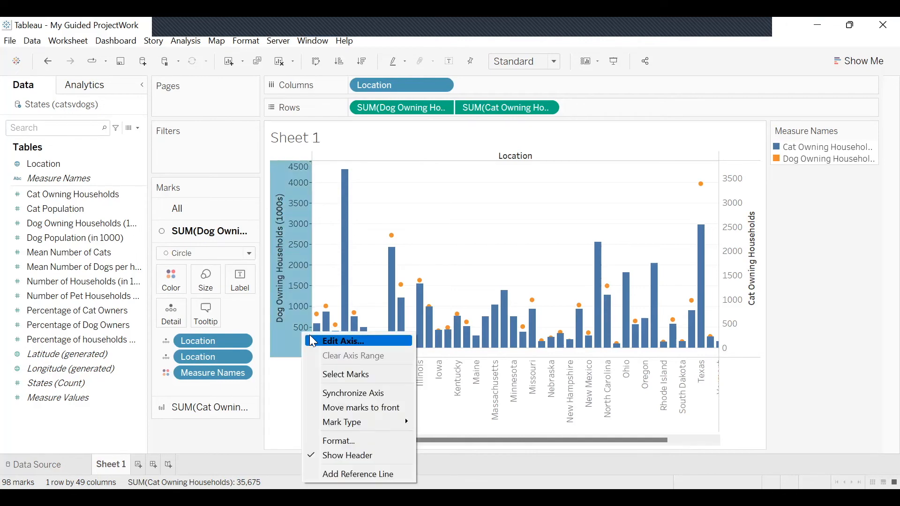
click(309, 334)
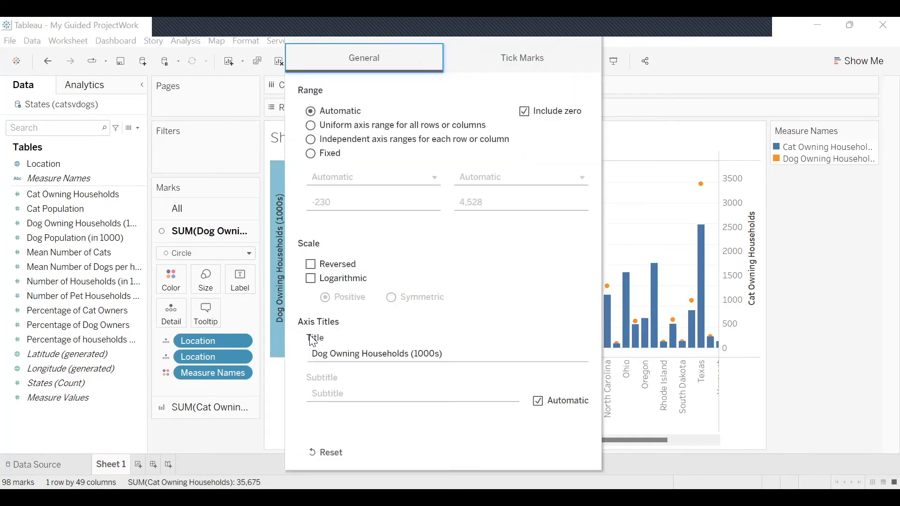
click(512, 56)
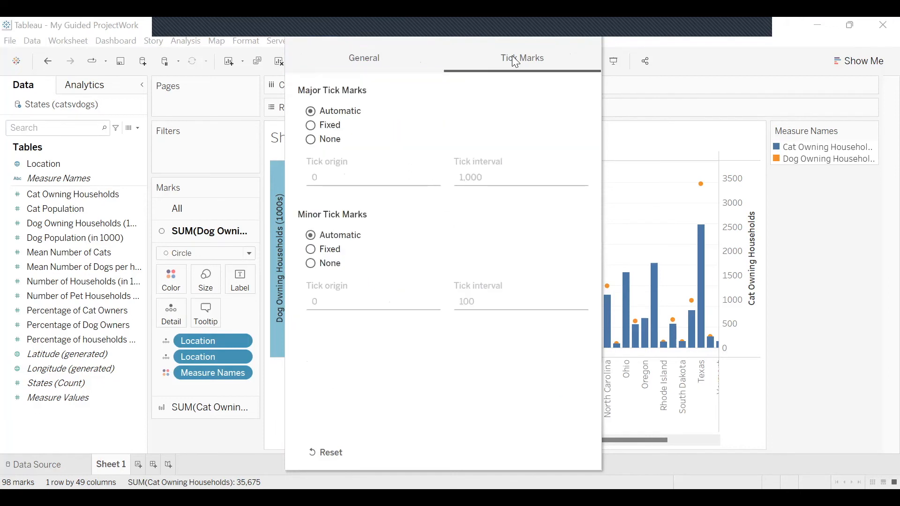
click(326, 125)
click(489, 174)
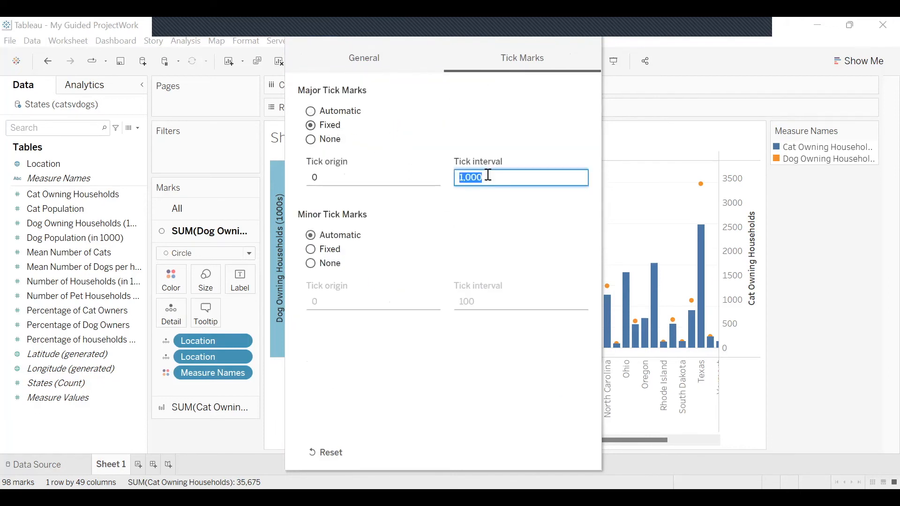
text(500)
click(535, 91)
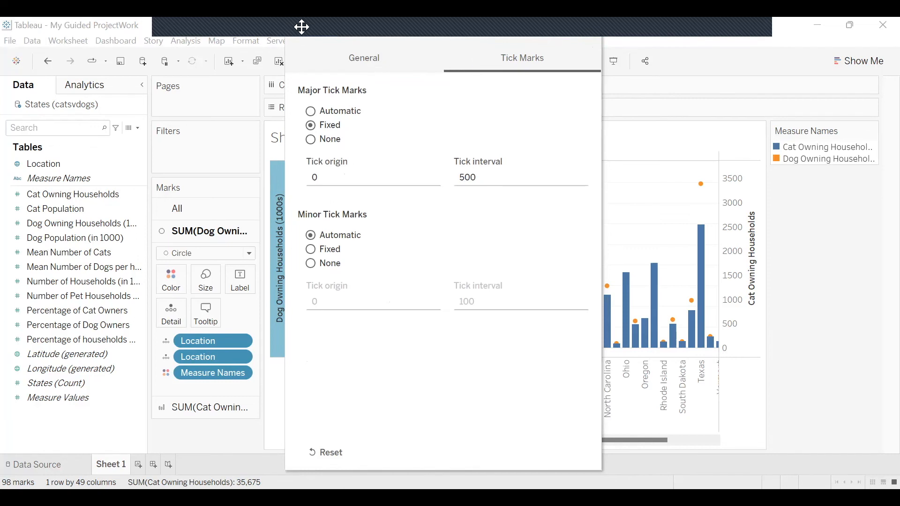
drag(302, 26, 316, 85)
click(608, 89)
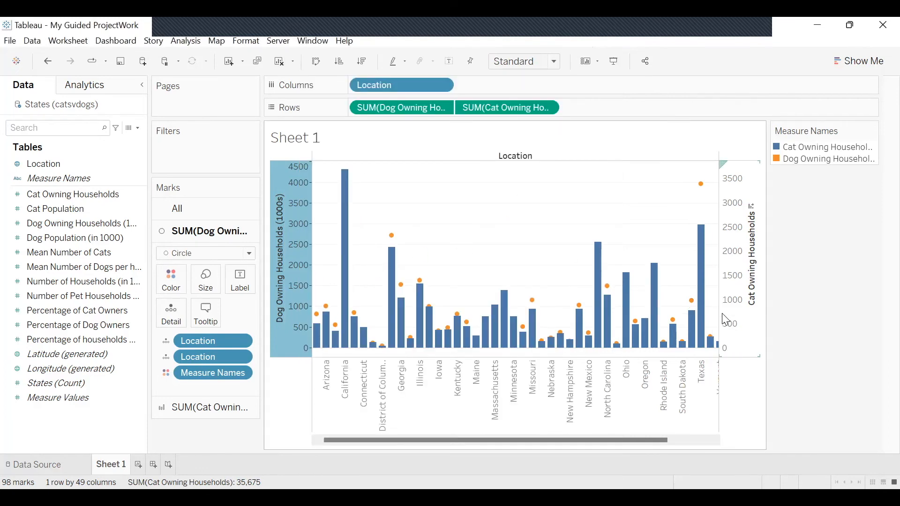
Set the major tick marks of the Cat Owning Households axis to Fixed with a tick interval of 500
click(734, 329)
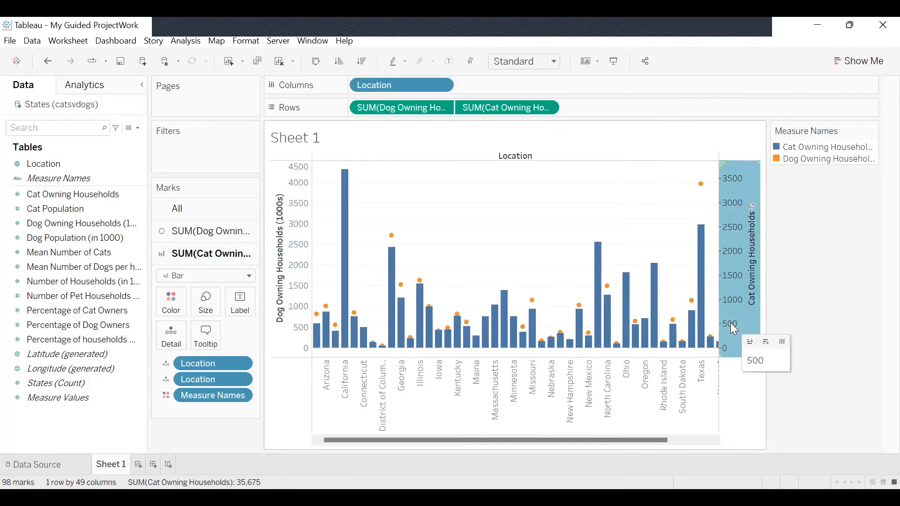
right_click(731, 323)
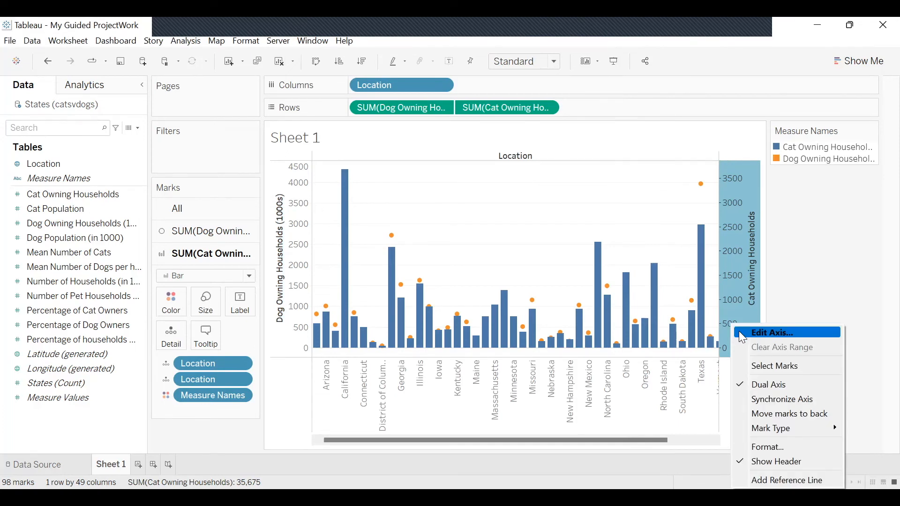
click(738, 331)
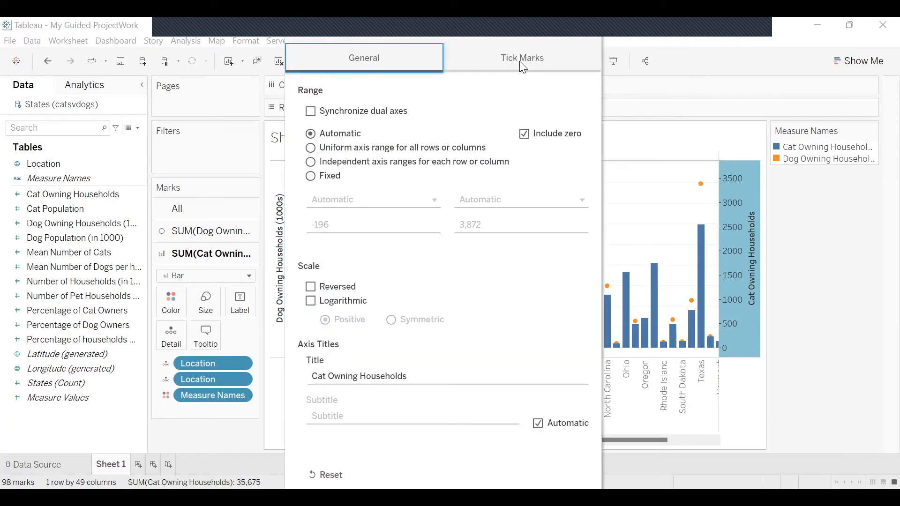
click(522, 63)
click(325, 126)
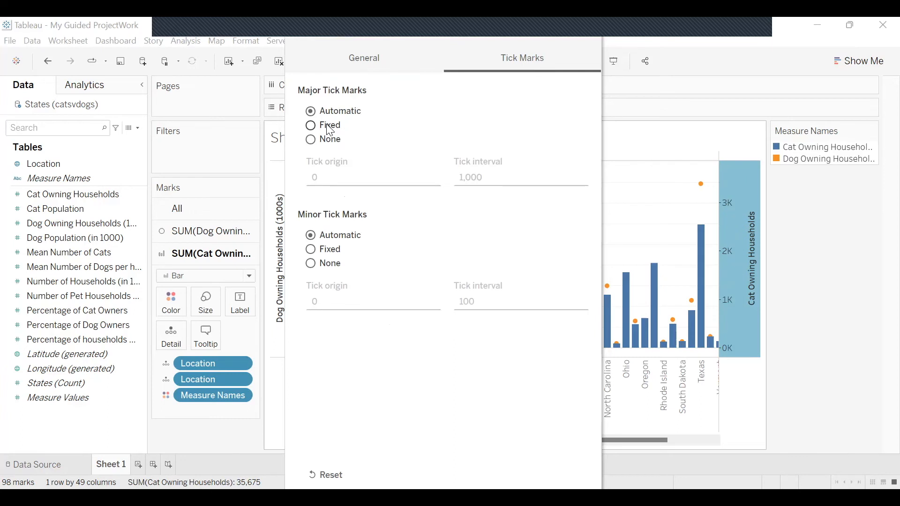
click(490, 177)
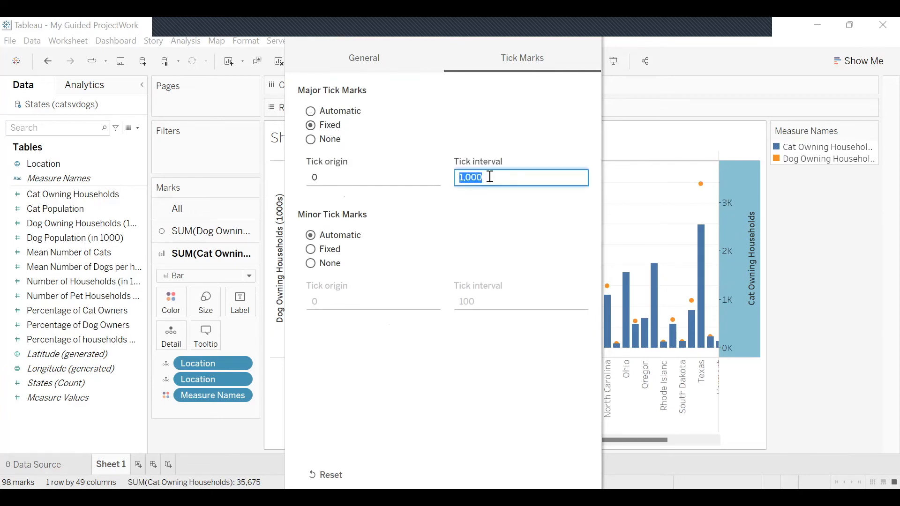
text(500)
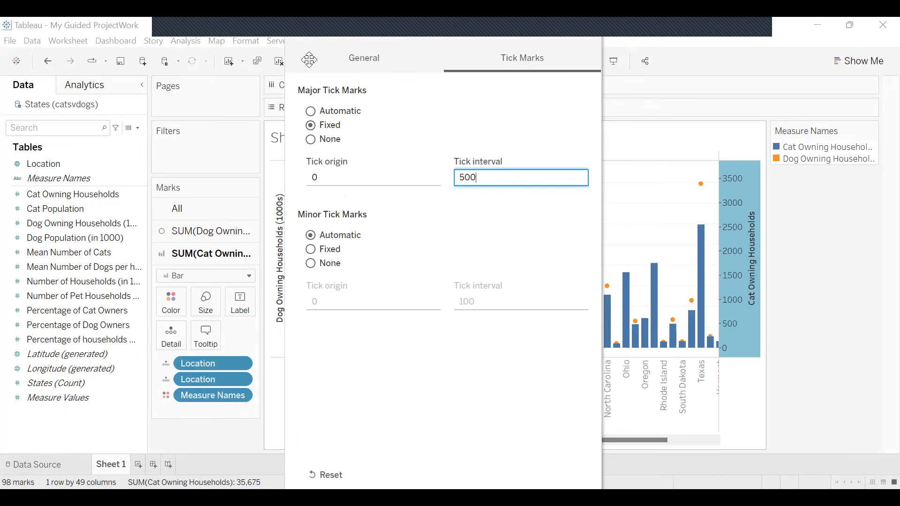
drag(309, 60, 323, 118)
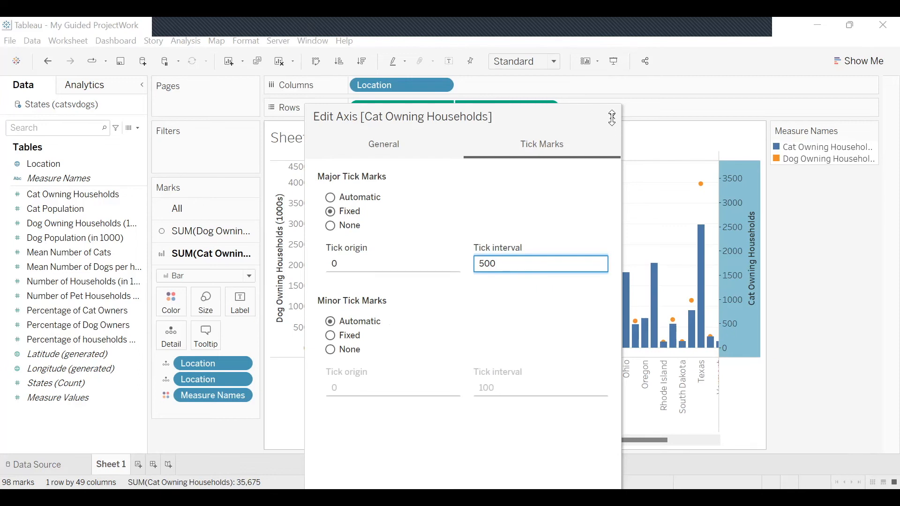
click(612, 117)
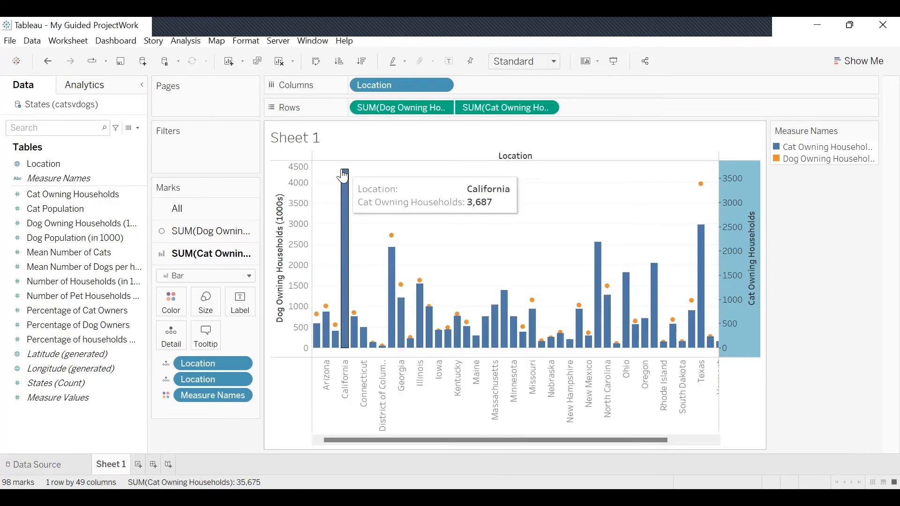
mouse_move(715, 189)
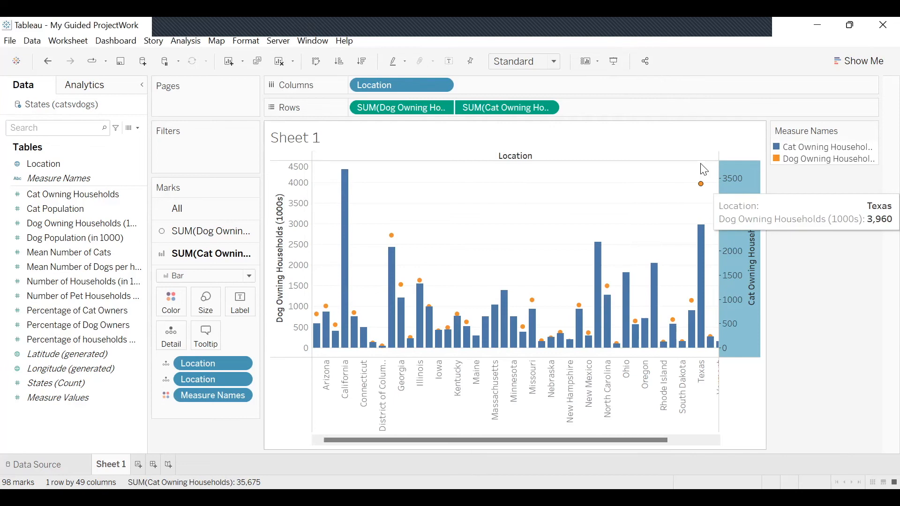
mouse_move(702, 232)
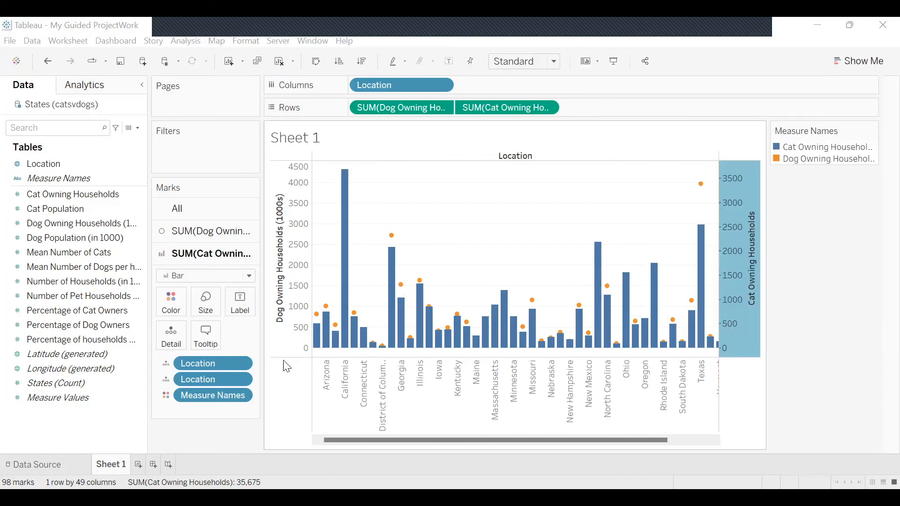
Rename Sheet 1 as "LocationWise Ownership"
right_click(114, 468)
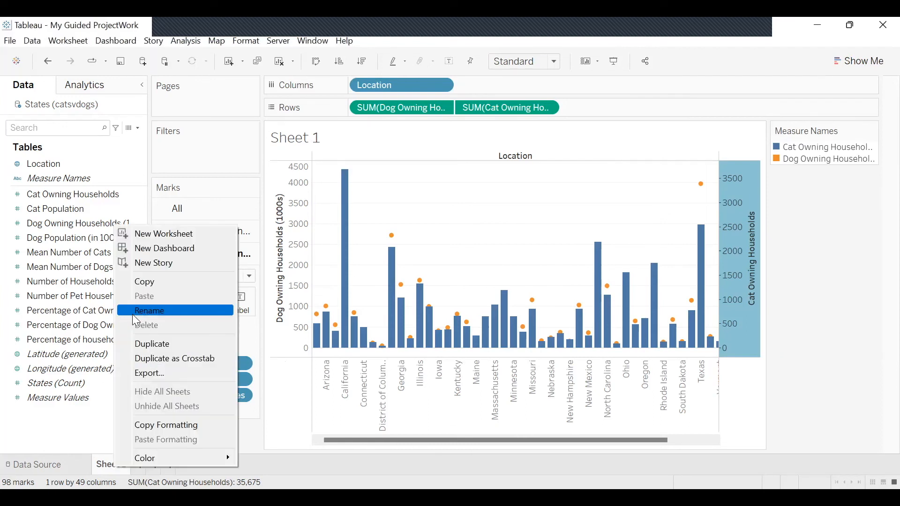
click(159, 316)
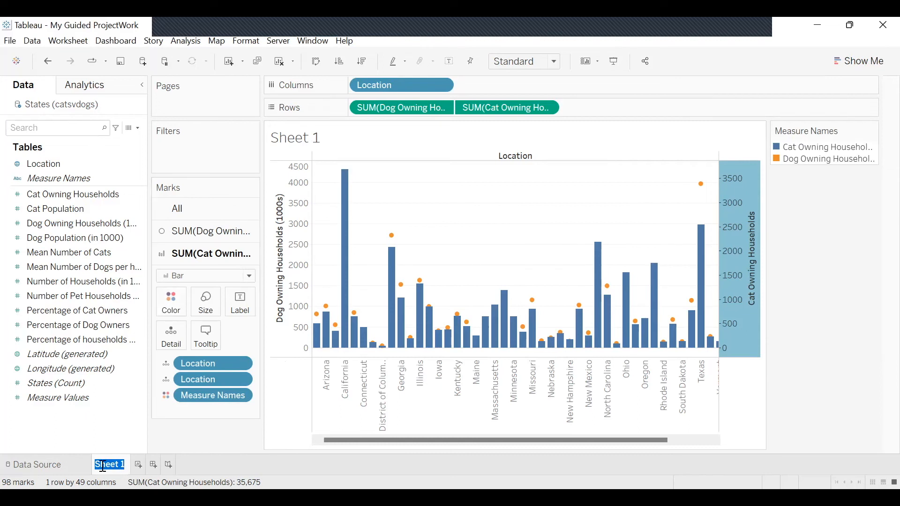
mouse_move(103, 467)
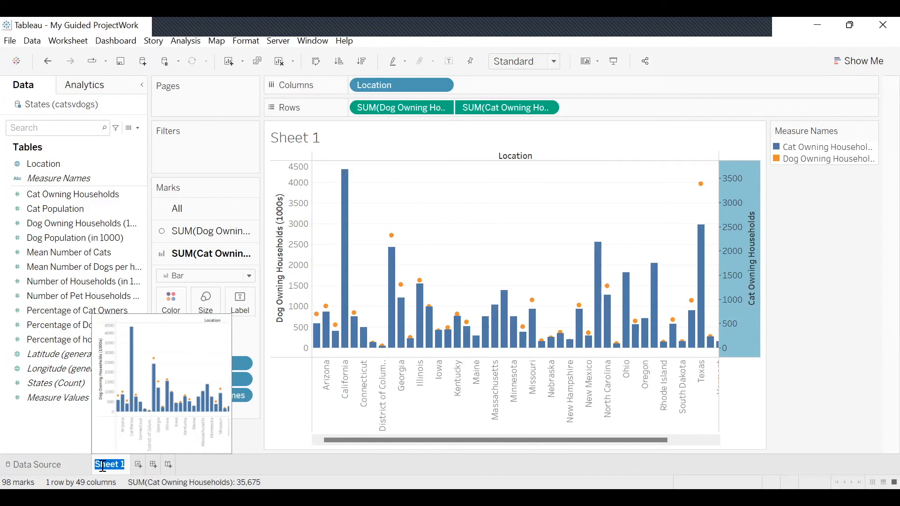
text(Ho)
key(BackSpace)
key(BackSpace)
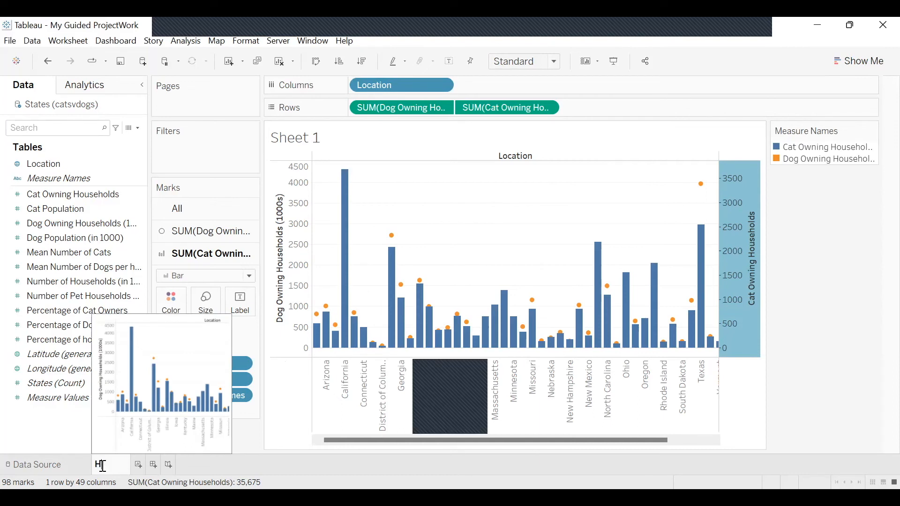
text(Location)
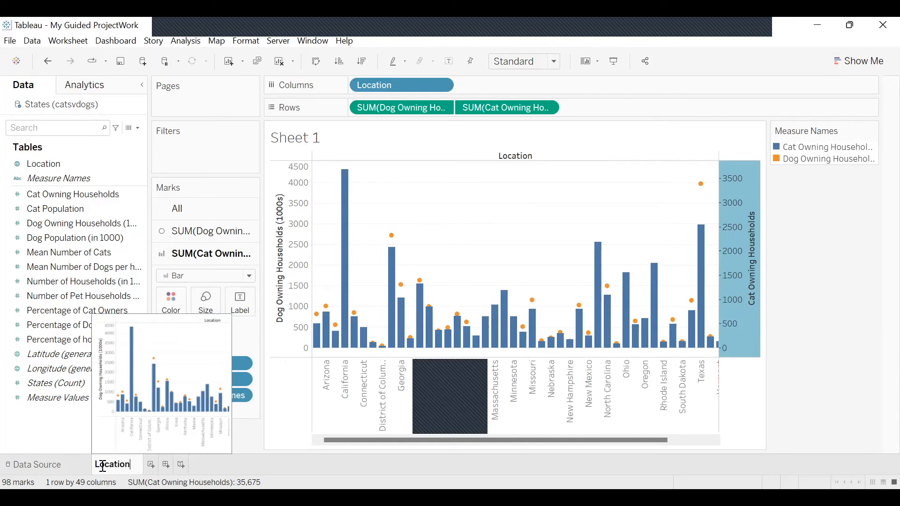
text(Wise Ownership)
key(Return)
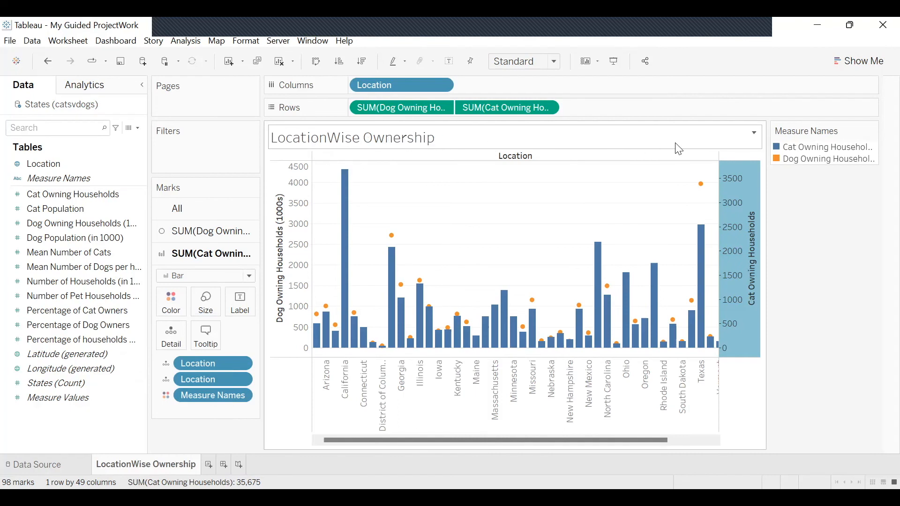
click(755, 134)
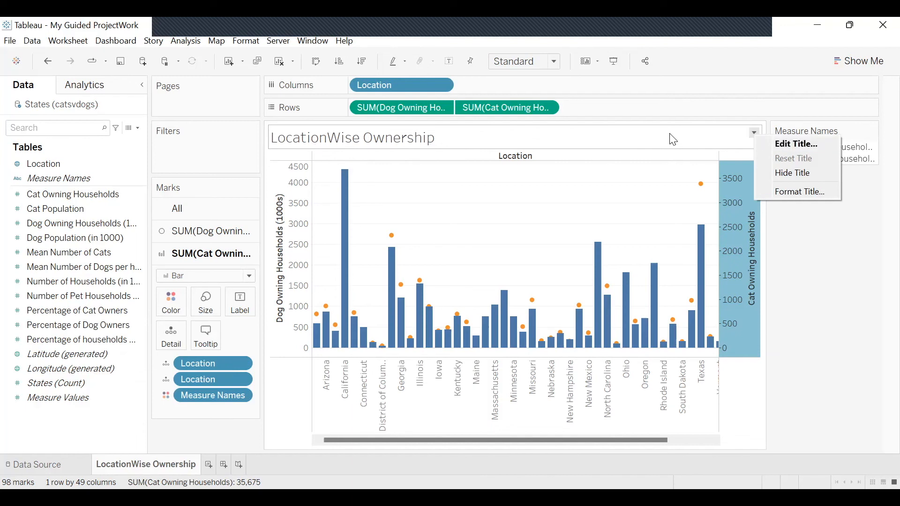
click(412, 133)
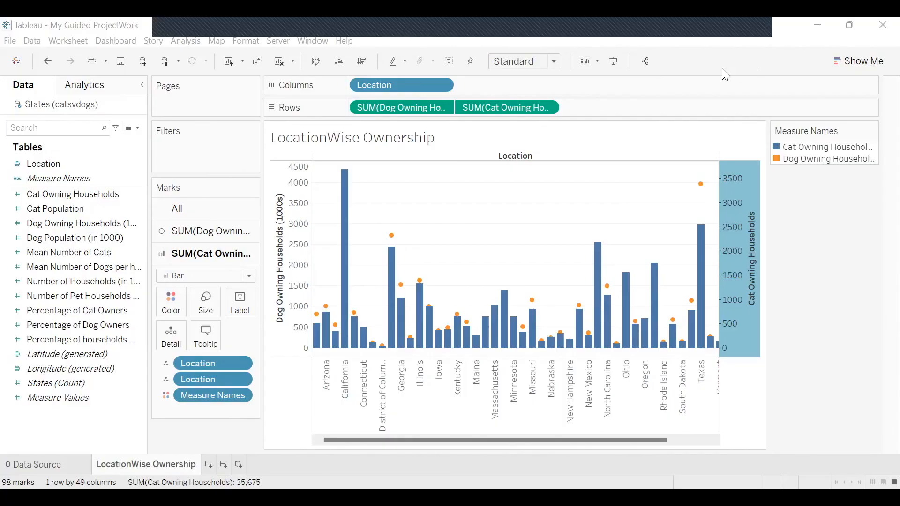
click(691, 34)
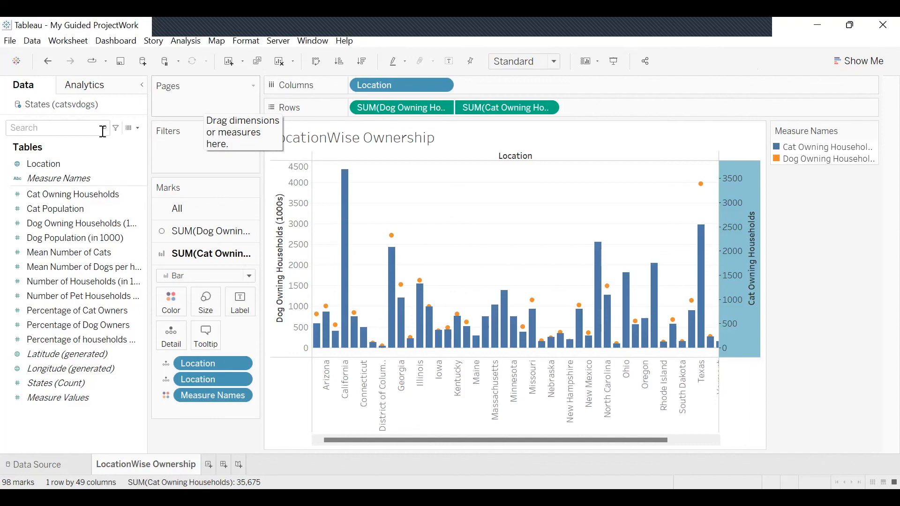
Save the workbook with the finished ownership chart
click(9, 42)
click(32, 110)
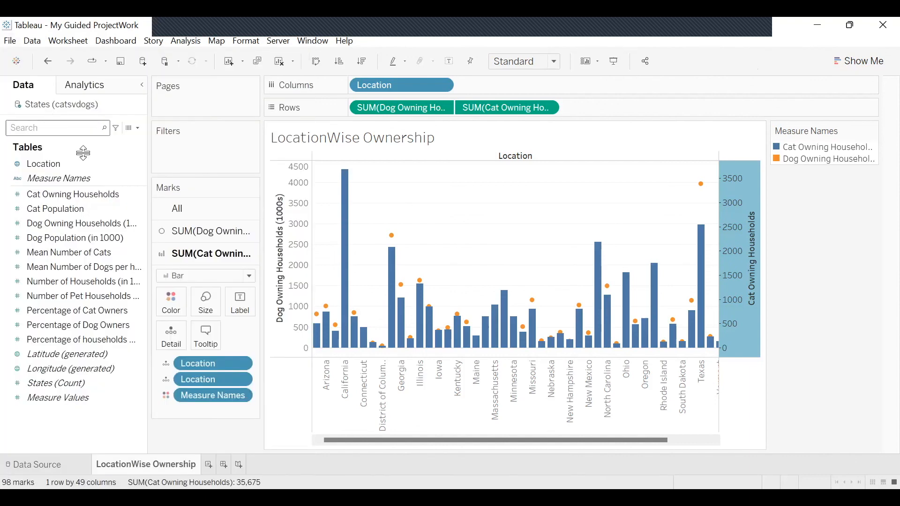